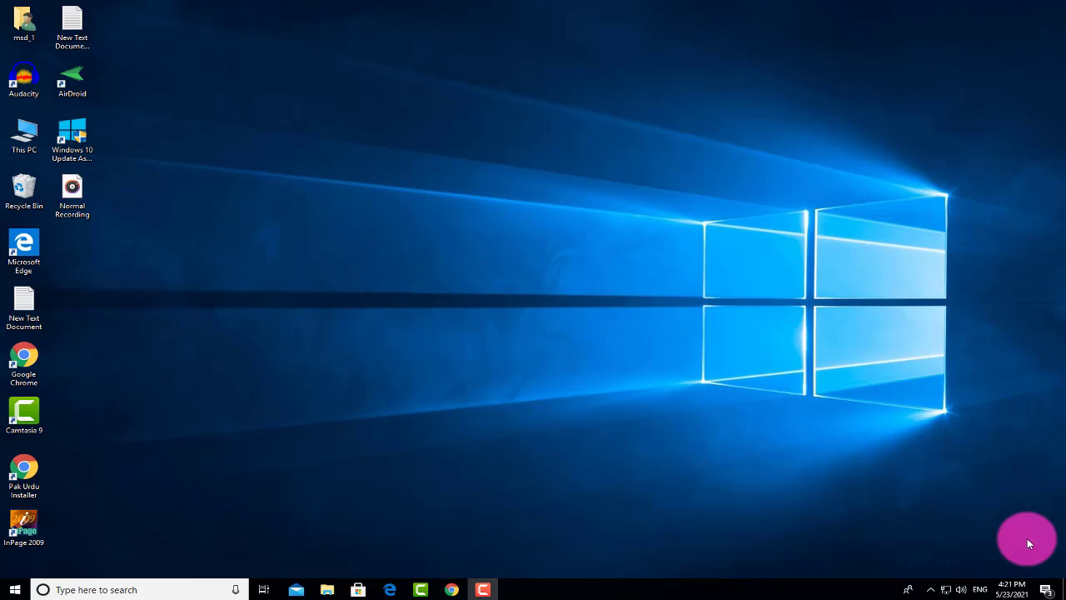
Switch to Google Chrome and examine the download section of the Audacity website, then minimize the browser
click(489, 591)
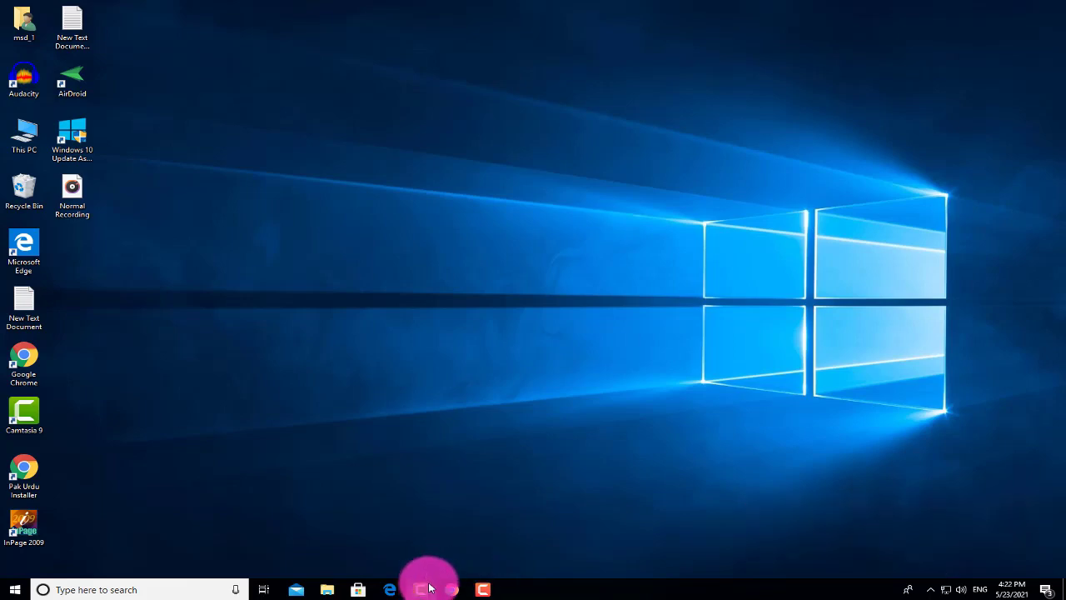
click(426, 589)
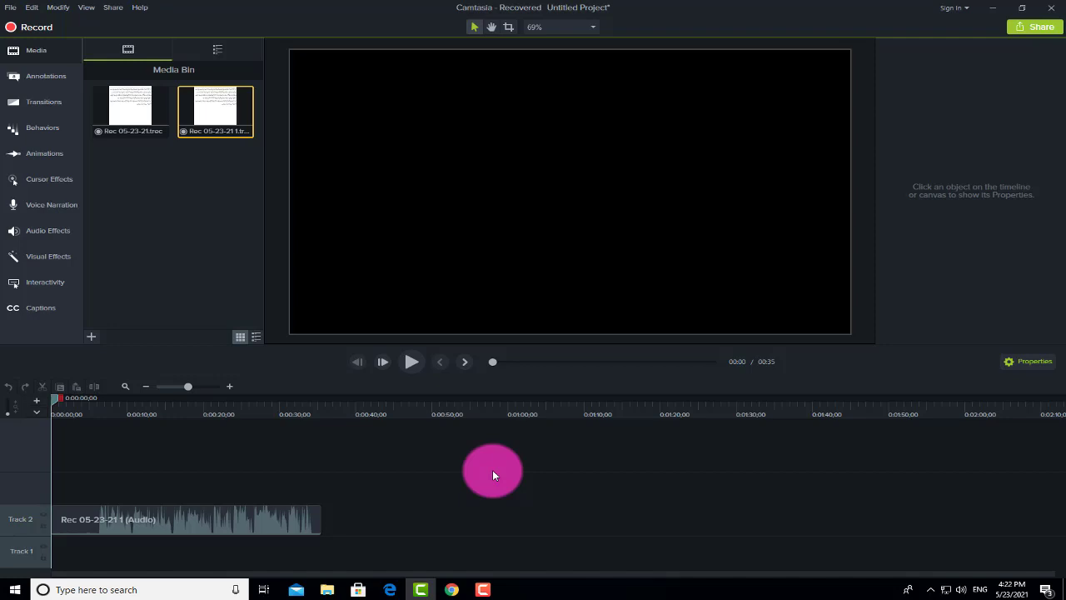
click(458, 589)
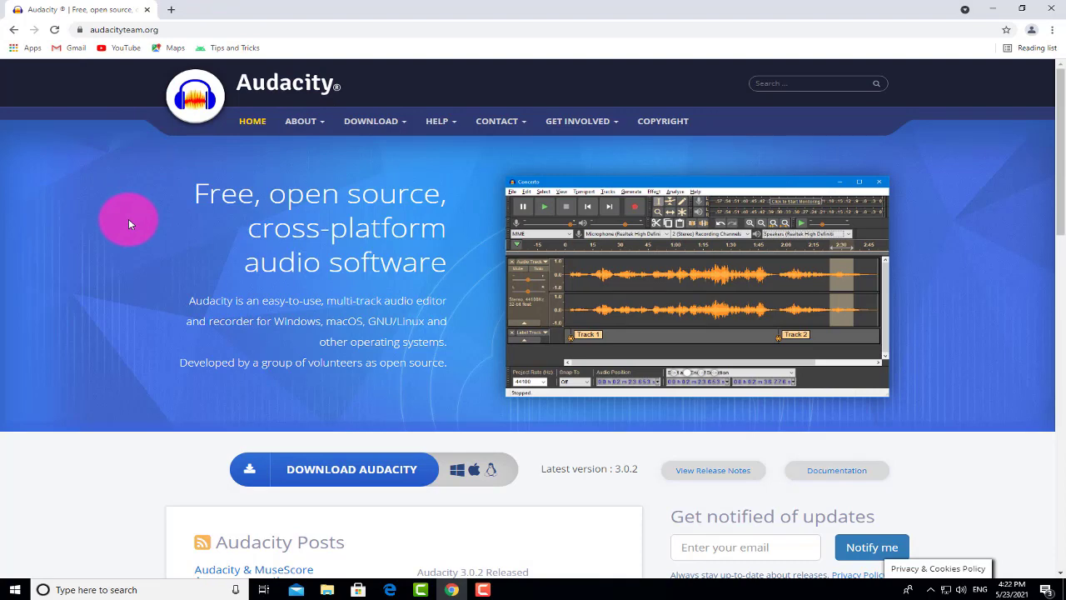
scroll(128, 218, down, 1)
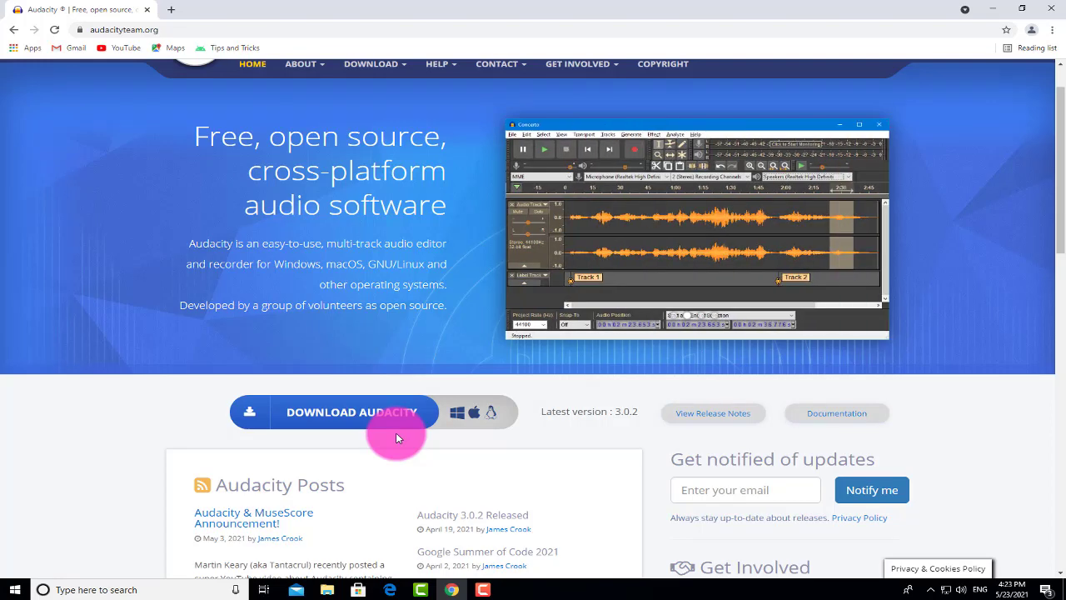
click(992, 10)
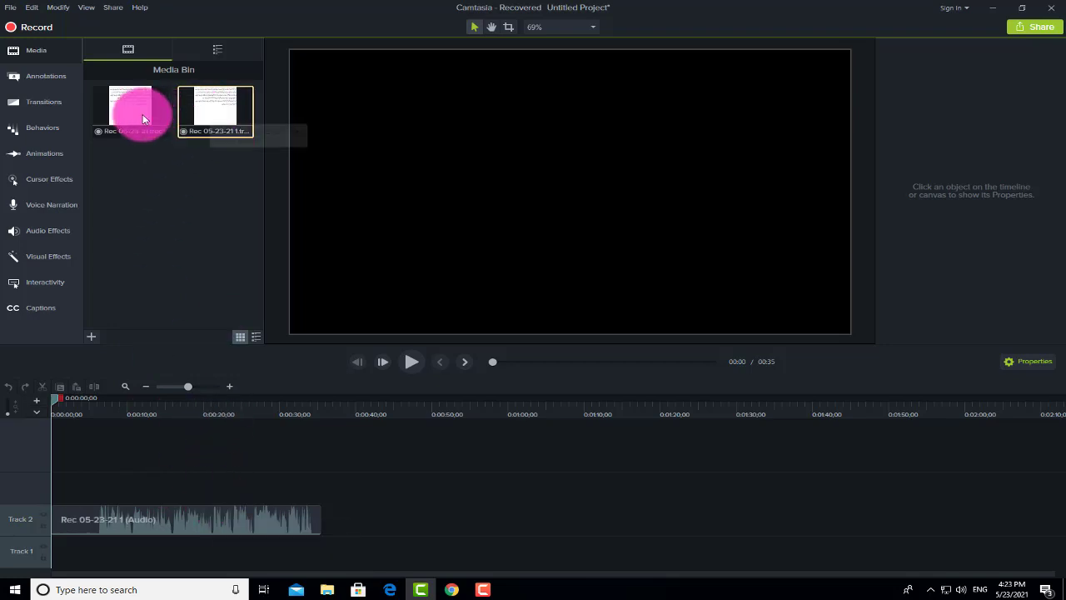
Add Rec 05-23-21.trec to the timeline after the existing clip, and delete the Rec 05-23-21 1 audio clip from Track 2
drag(130, 101, 334, 481)
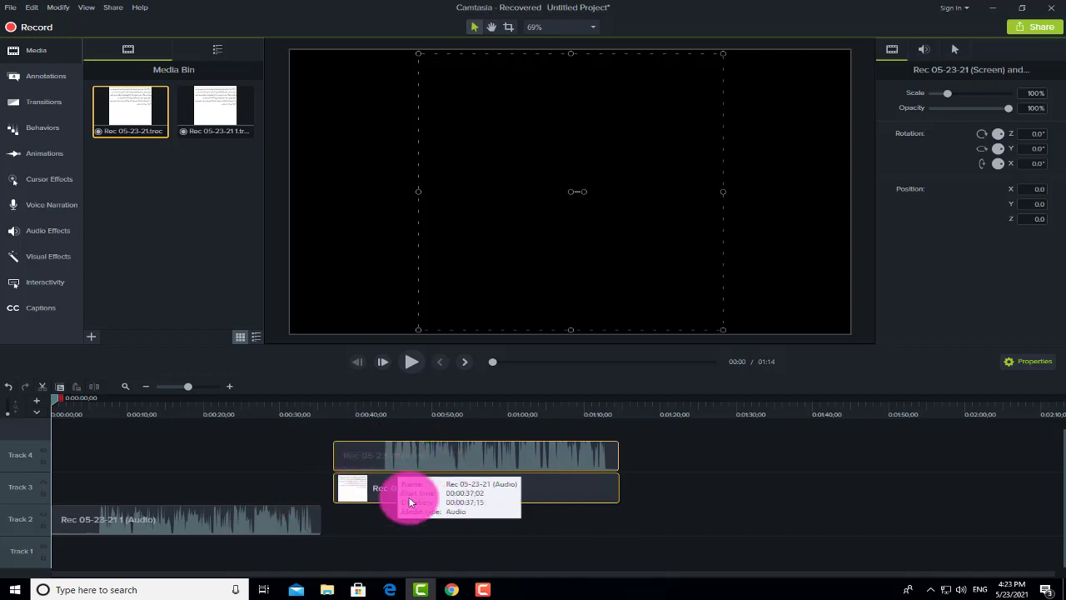
click(274, 518)
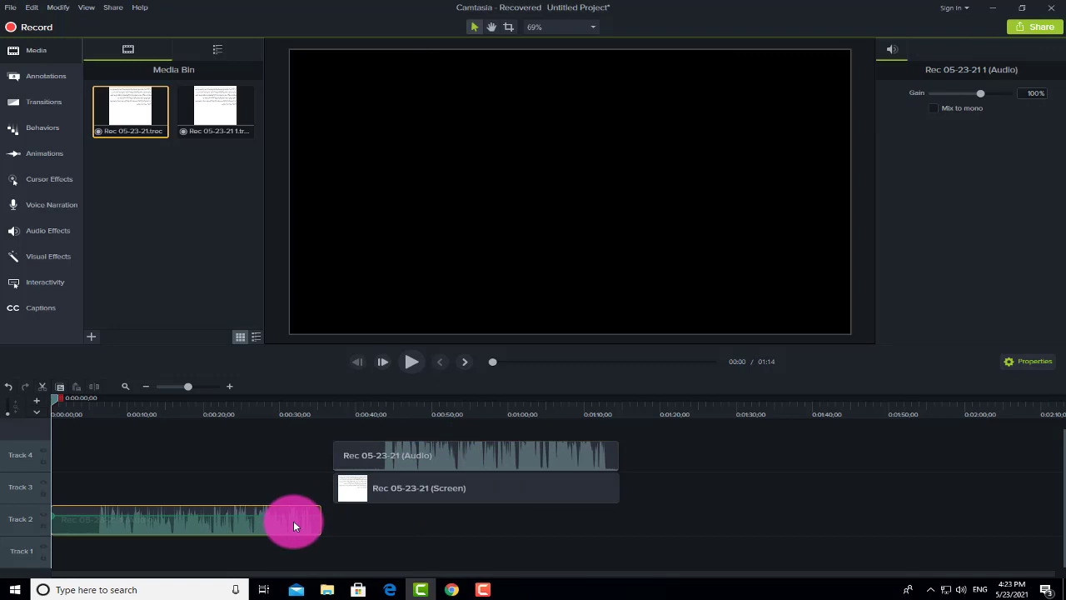
key(Delete)
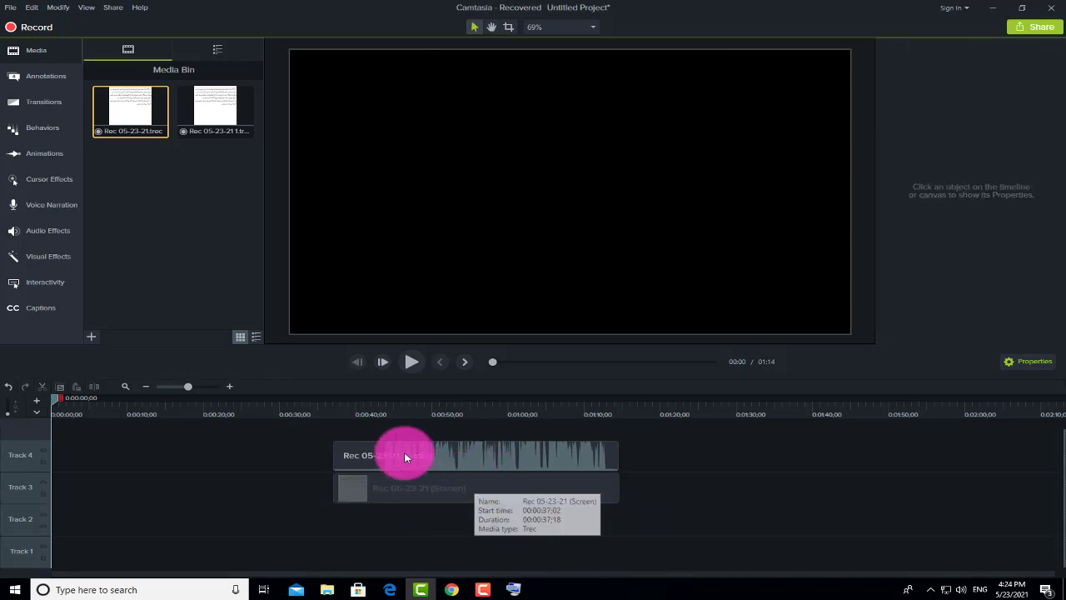
click(115, 9)
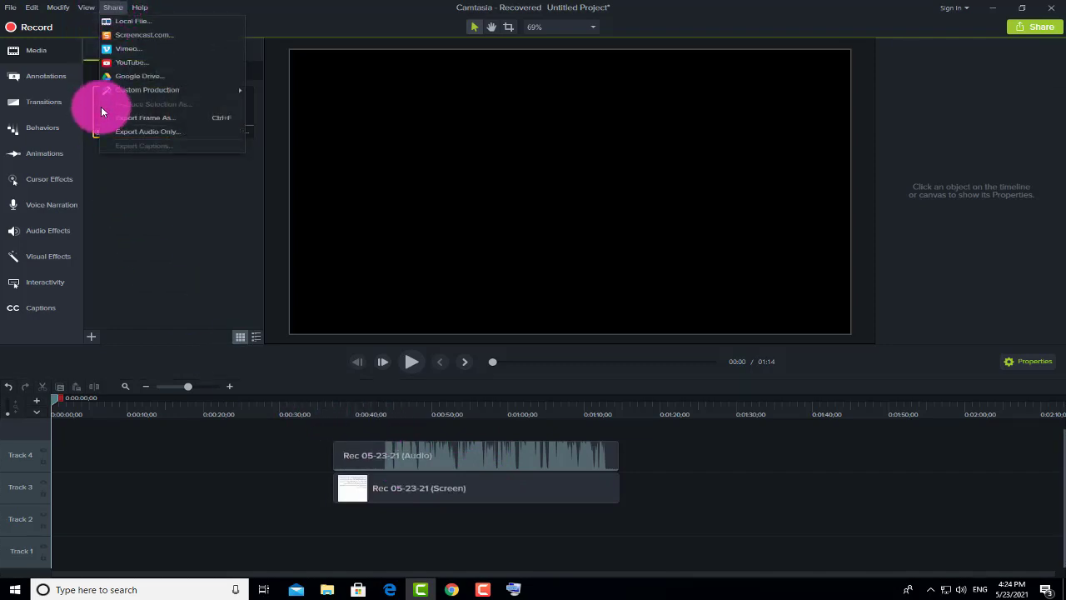
click(161, 133)
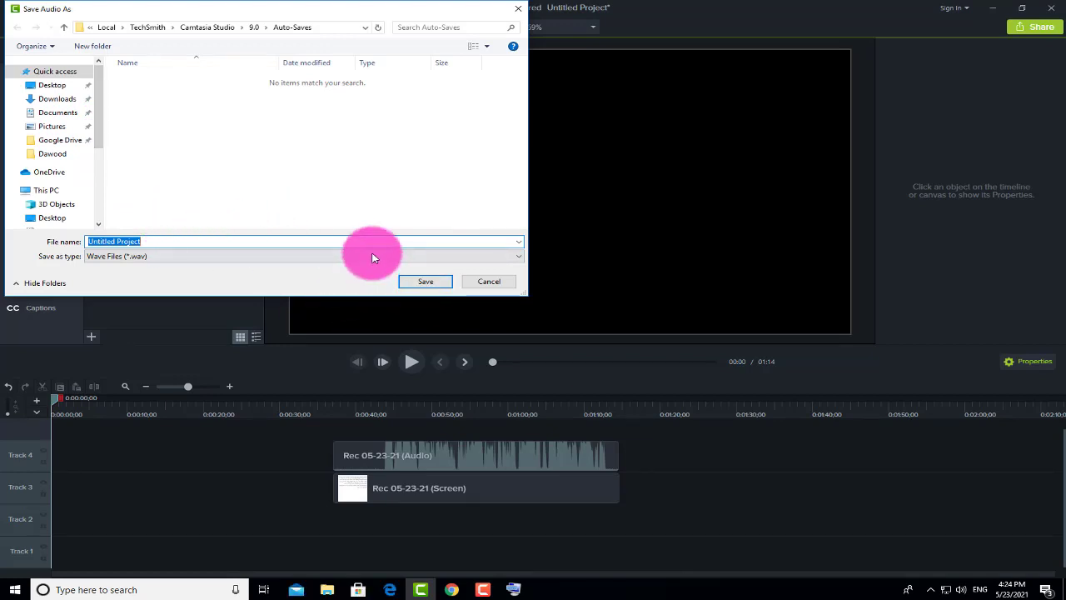
click(418, 281)
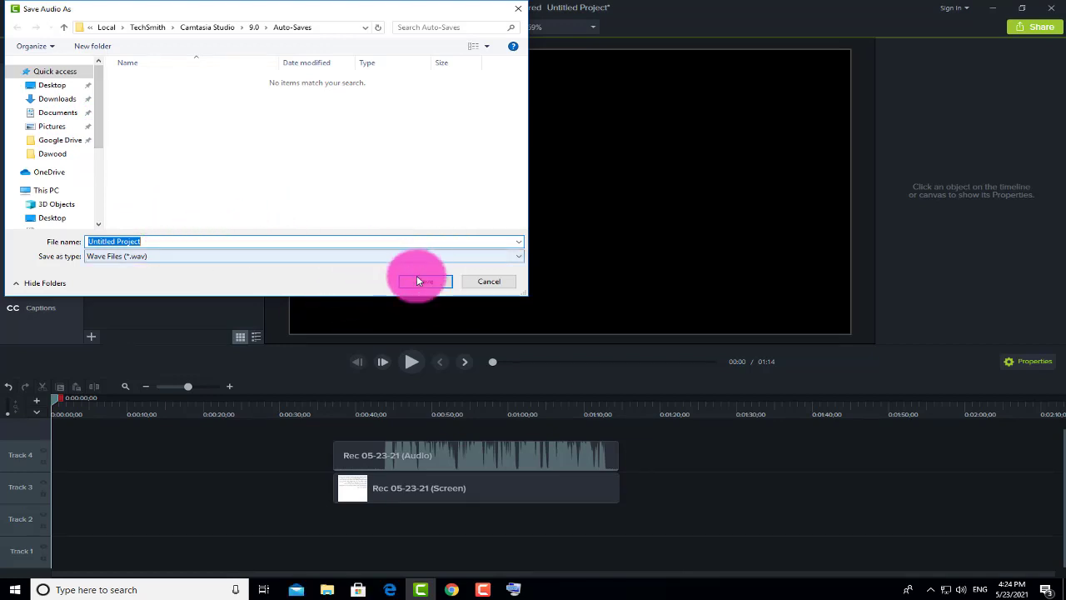
click(483, 282)
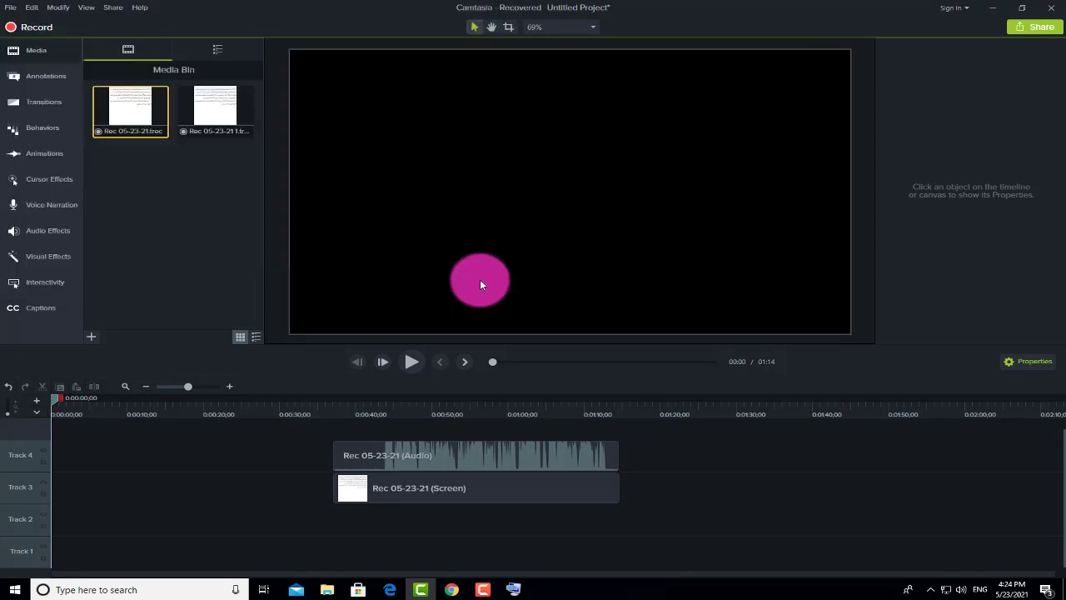
Minimize Camtasia, launch Audacity from the desktop, and skip the automatic crash recovery of the unsaved project
click(995, 8)
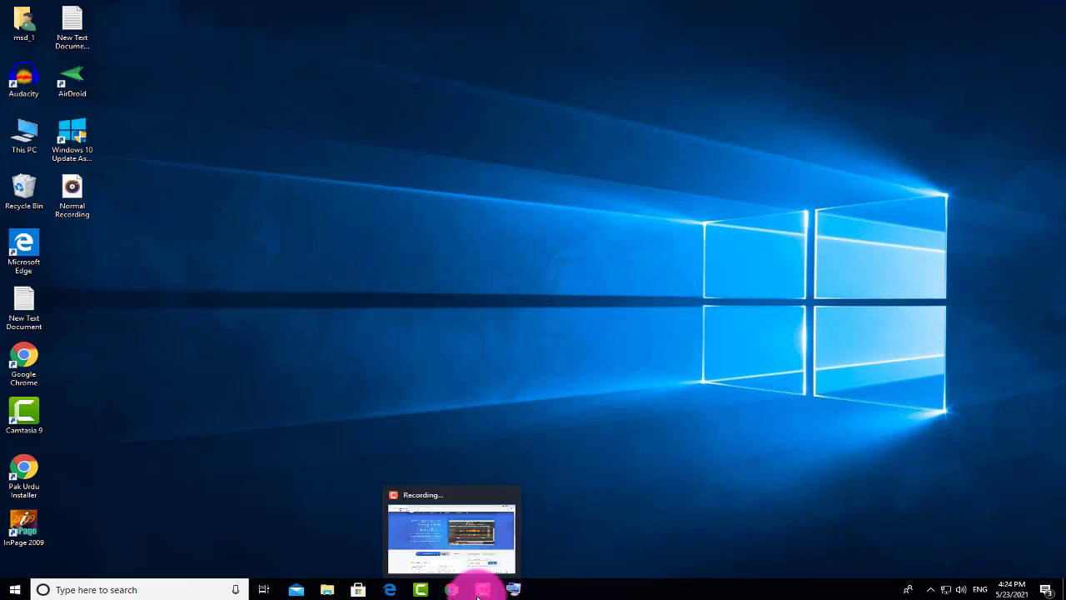
mouse_move(426, 595)
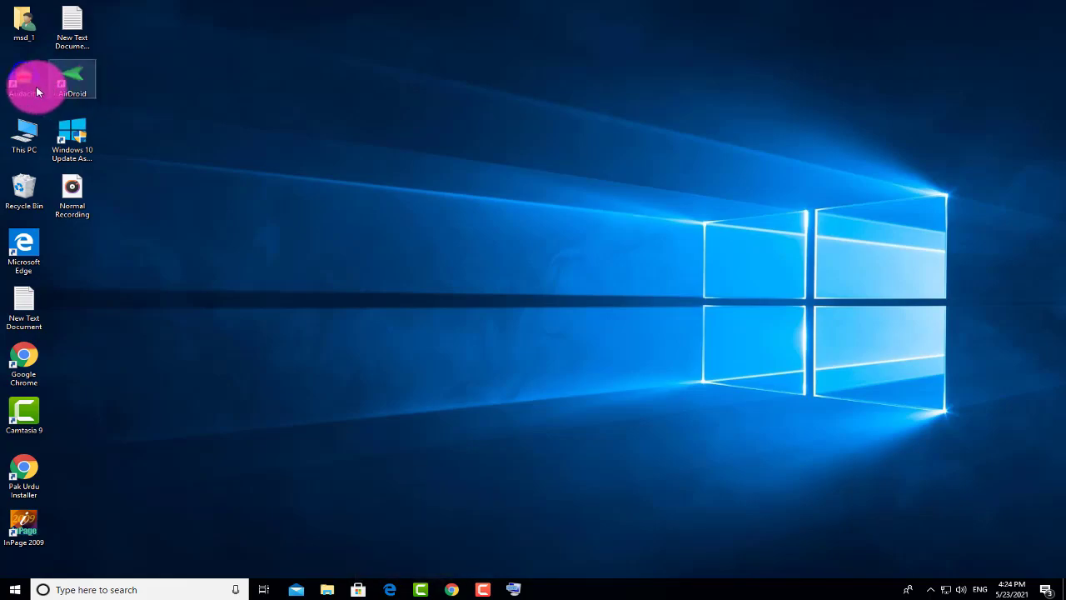
click(34, 86)
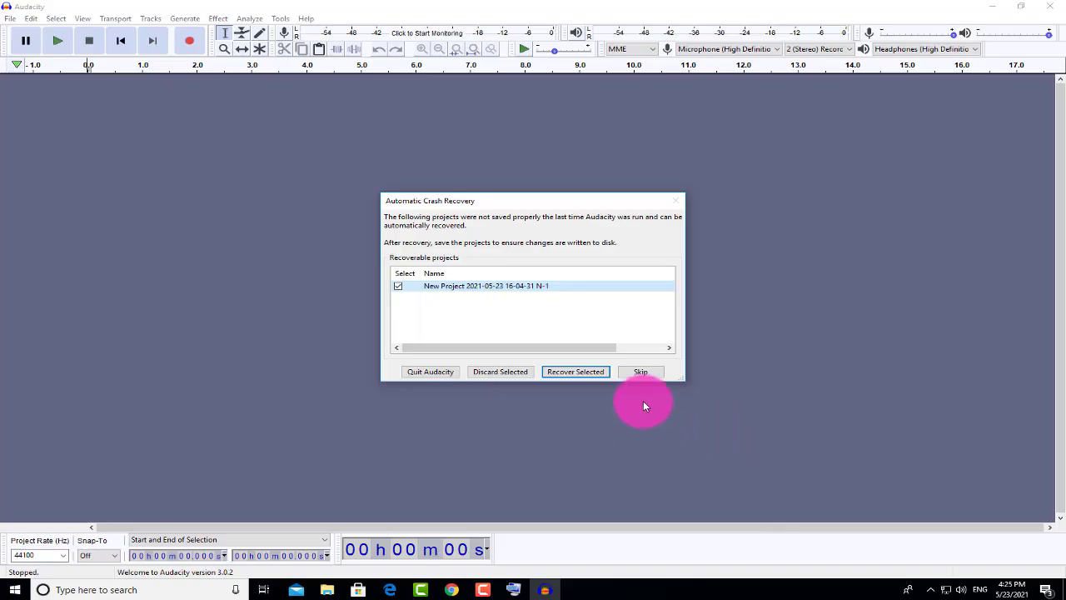
click(642, 375)
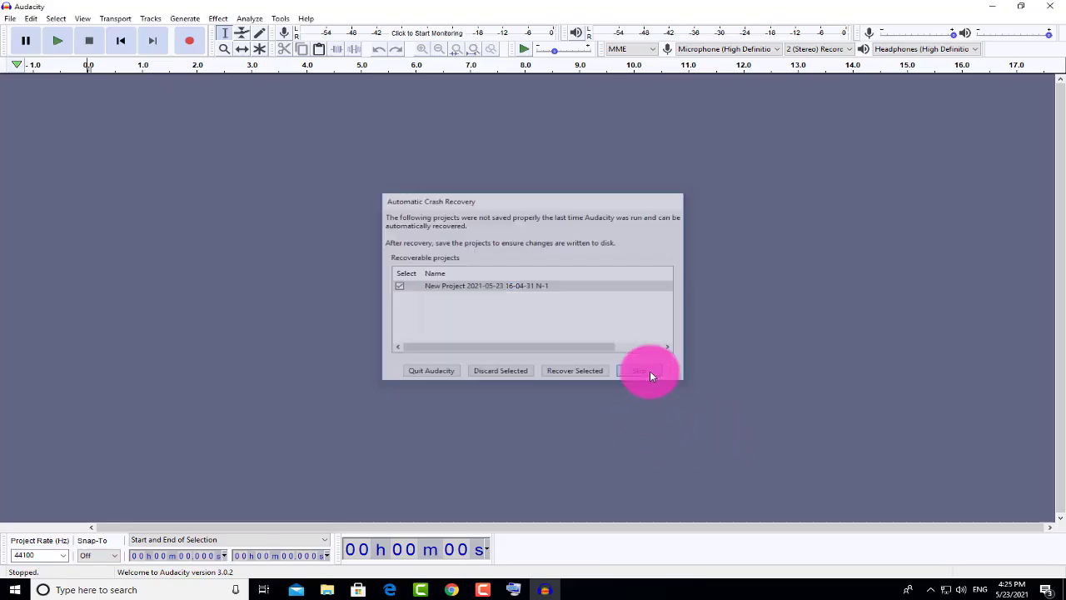
Locate the Normal Recording file on the desktop and return to the Audacity window
click(999, 9)
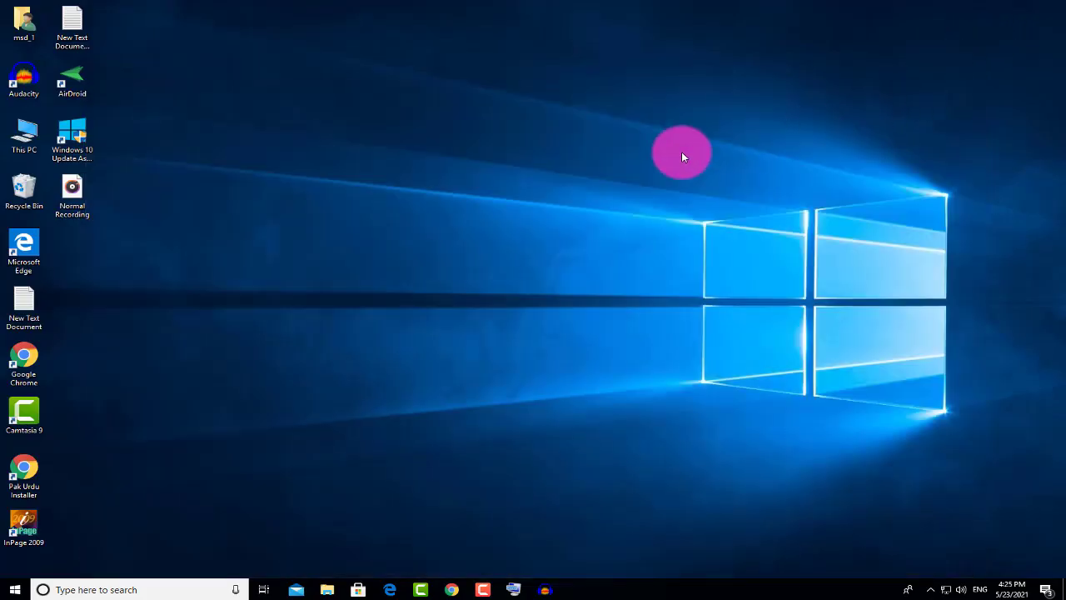
click(70, 195)
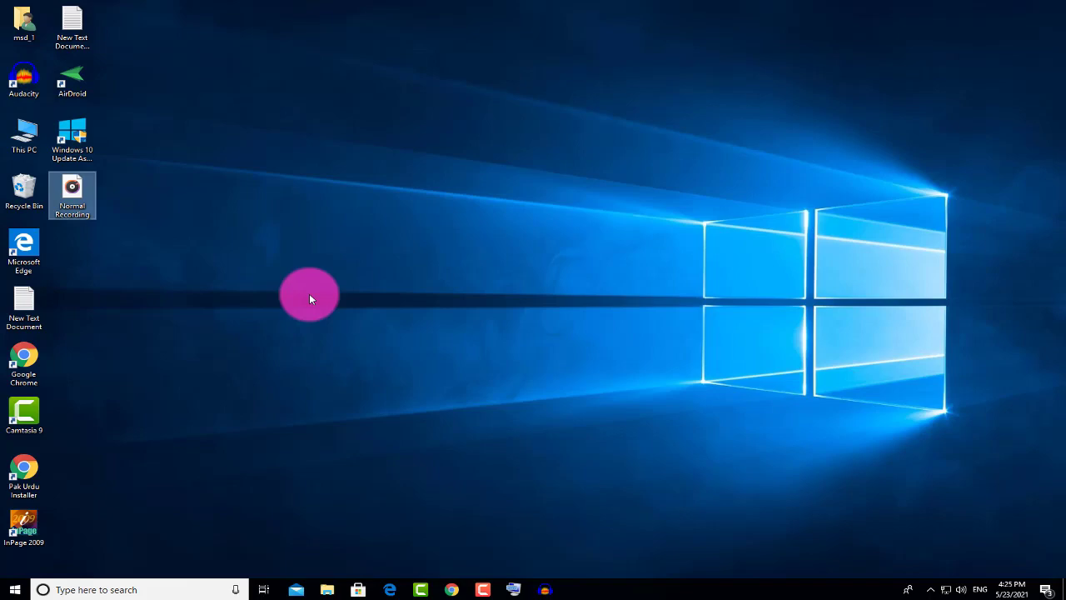
click(546, 589)
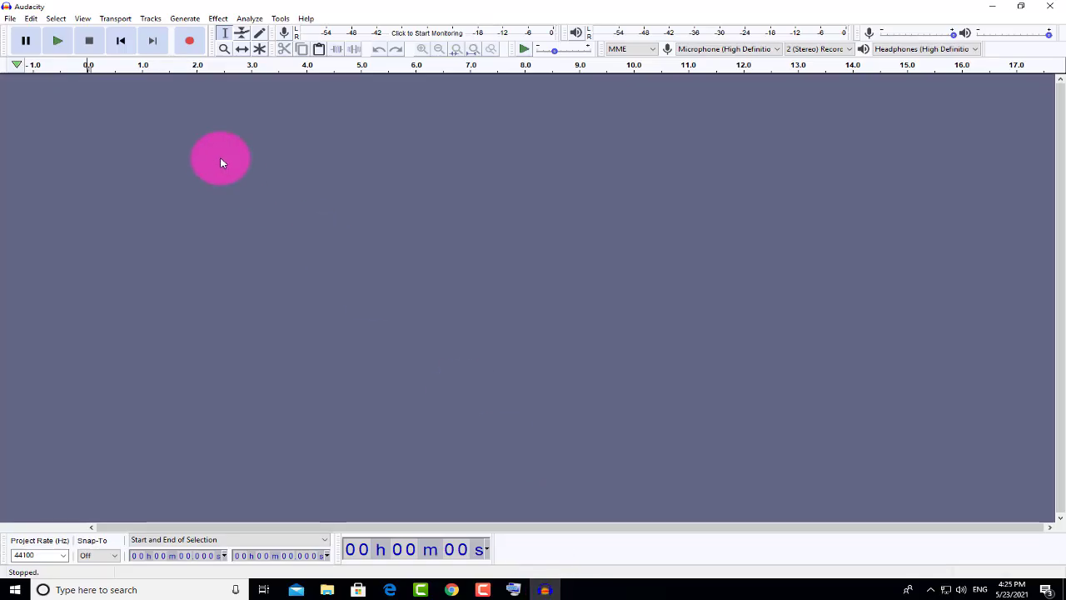
Import the Normal Recording WAV file from the Desktop and play it from the start, pausing after about 14 seconds
click(9, 20)
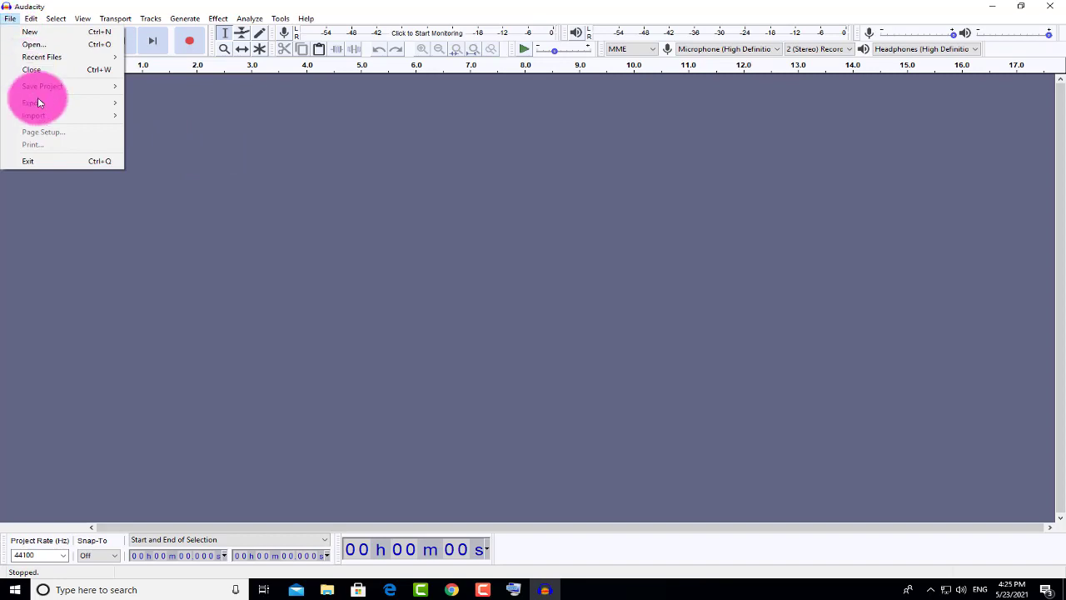
mouse_move(50, 113)
click(139, 116)
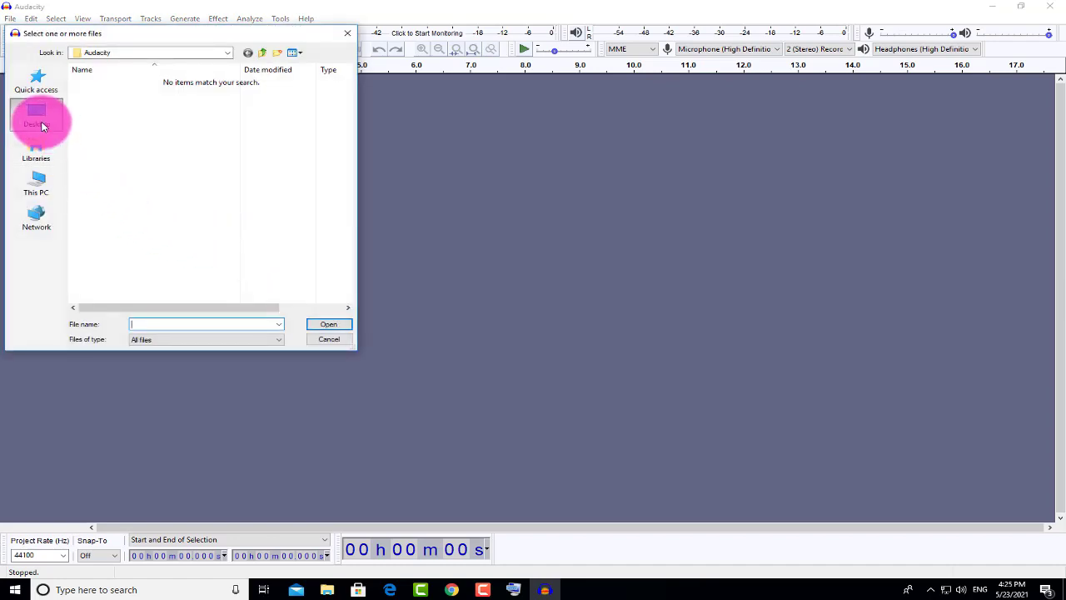
click(44, 126)
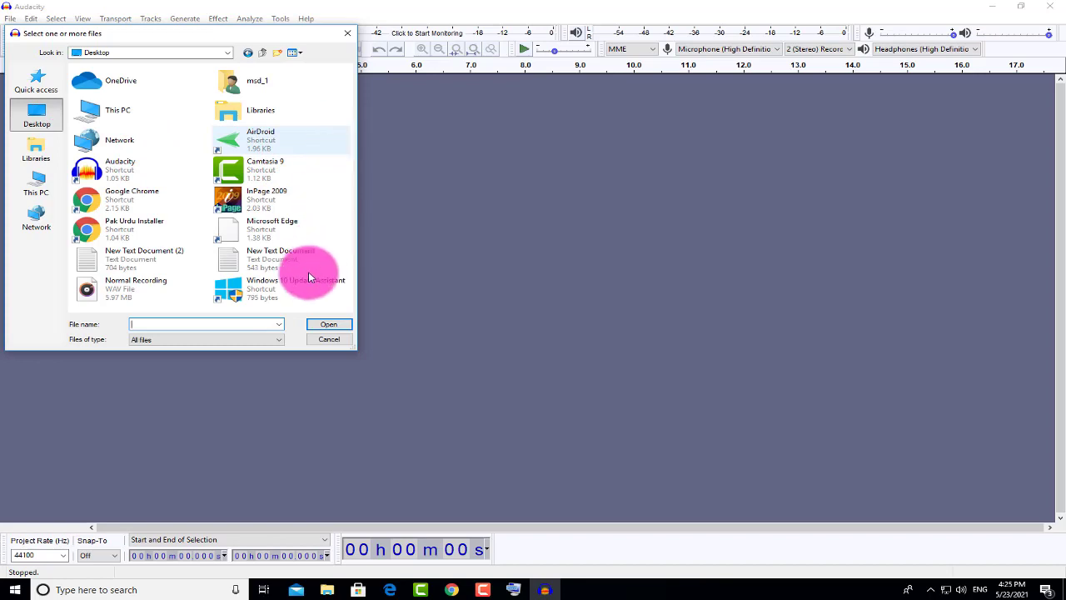
click(133, 290)
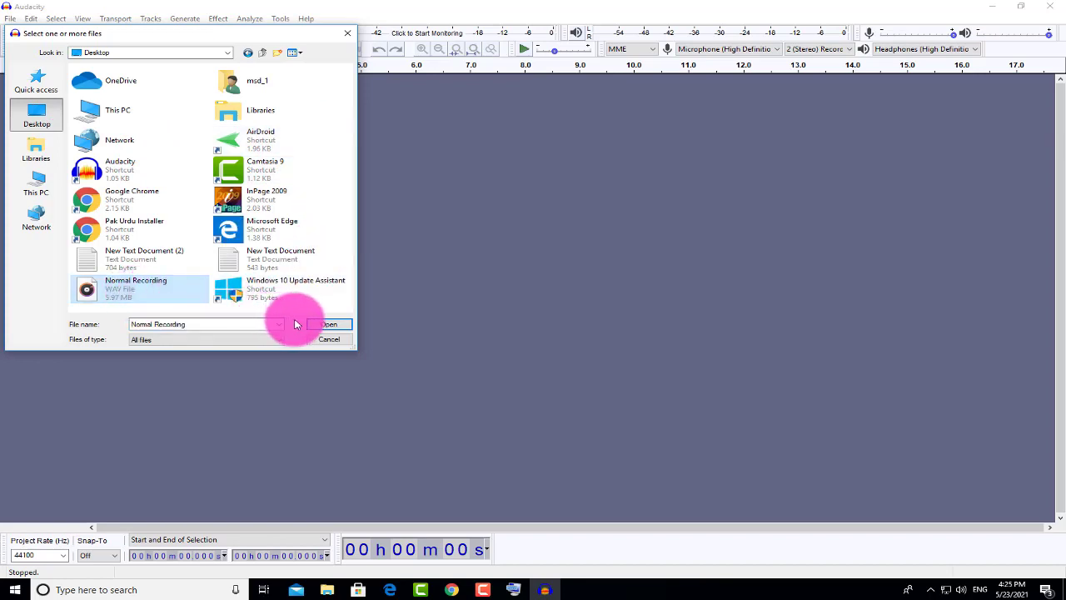
click(319, 324)
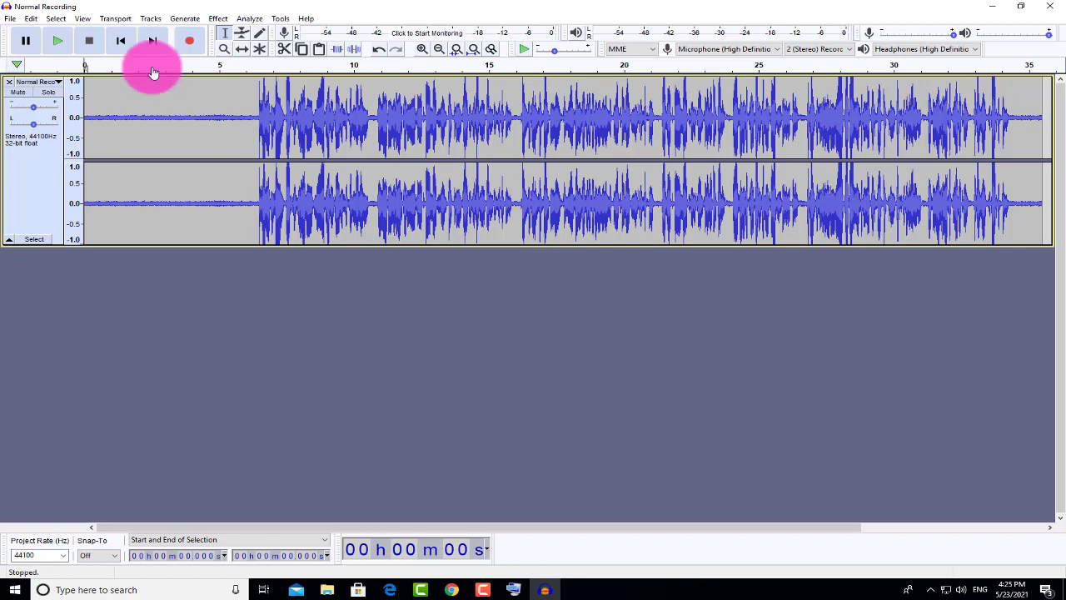
click(57, 44)
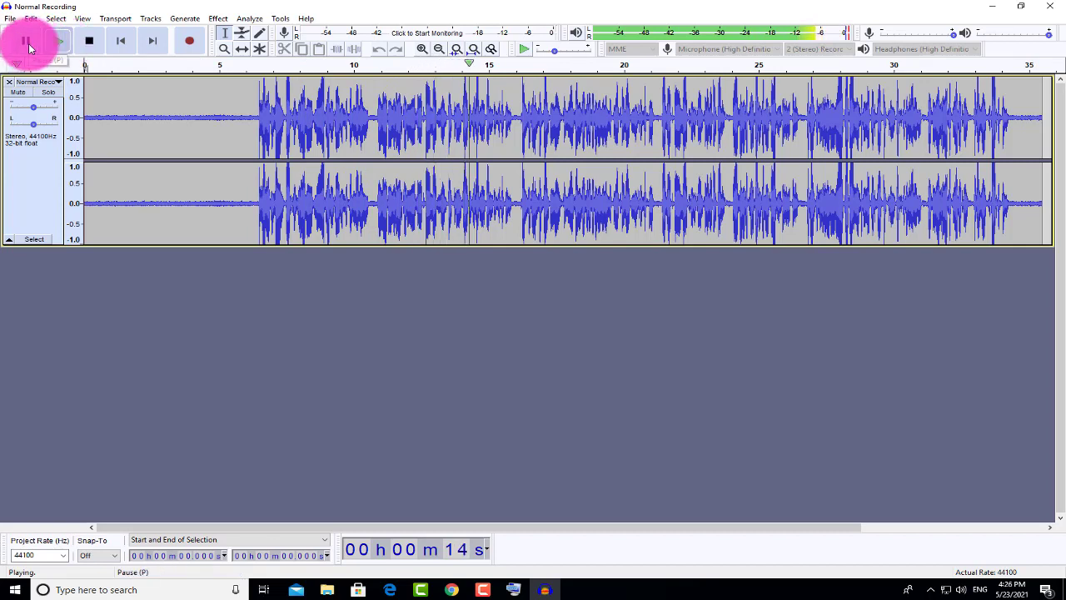
click(27, 41)
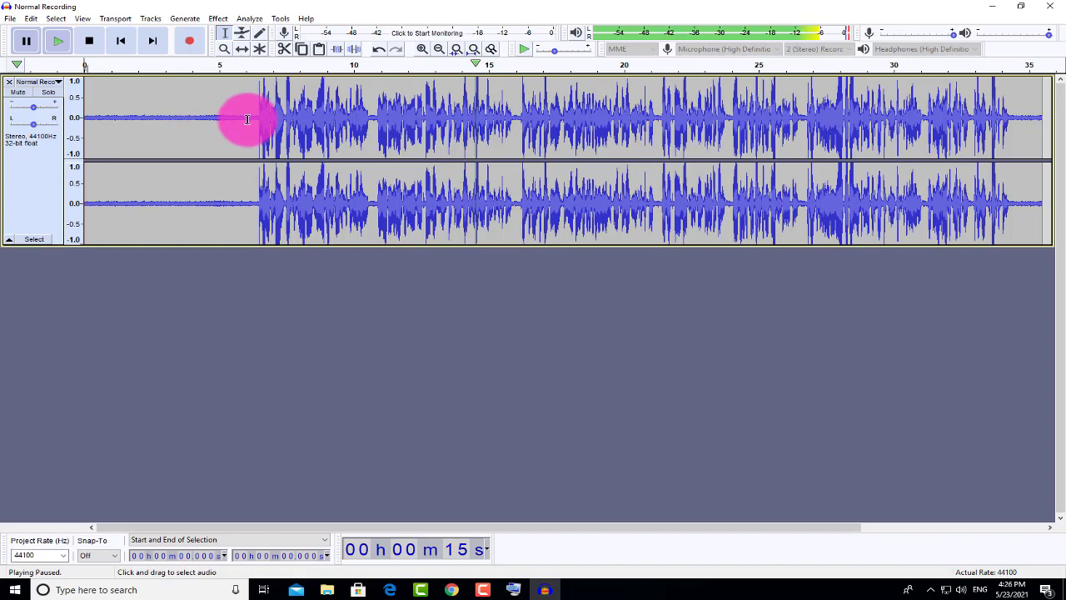
Capture a Noise Reduction profile from the speech-free section between about 1.2 and 6.0 seconds
drag(246, 118, 115, 120)
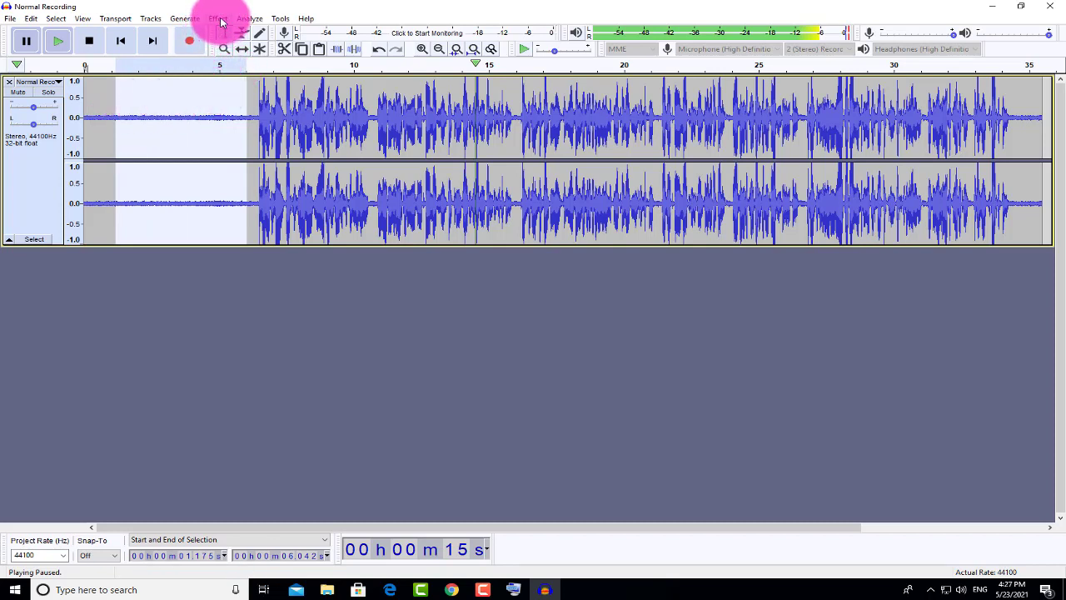
click(218, 19)
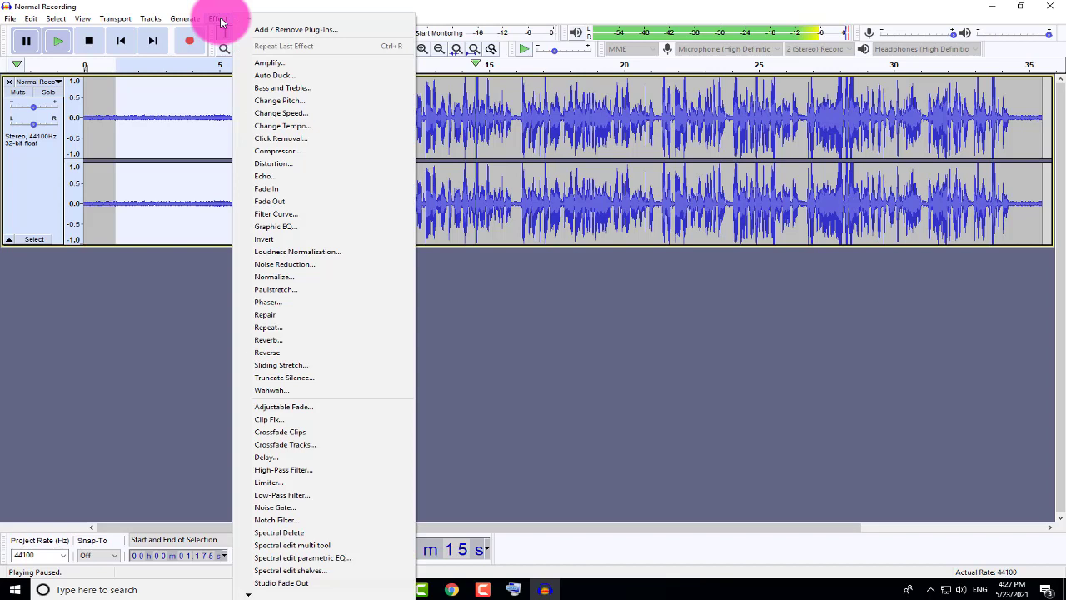
click(298, 265)
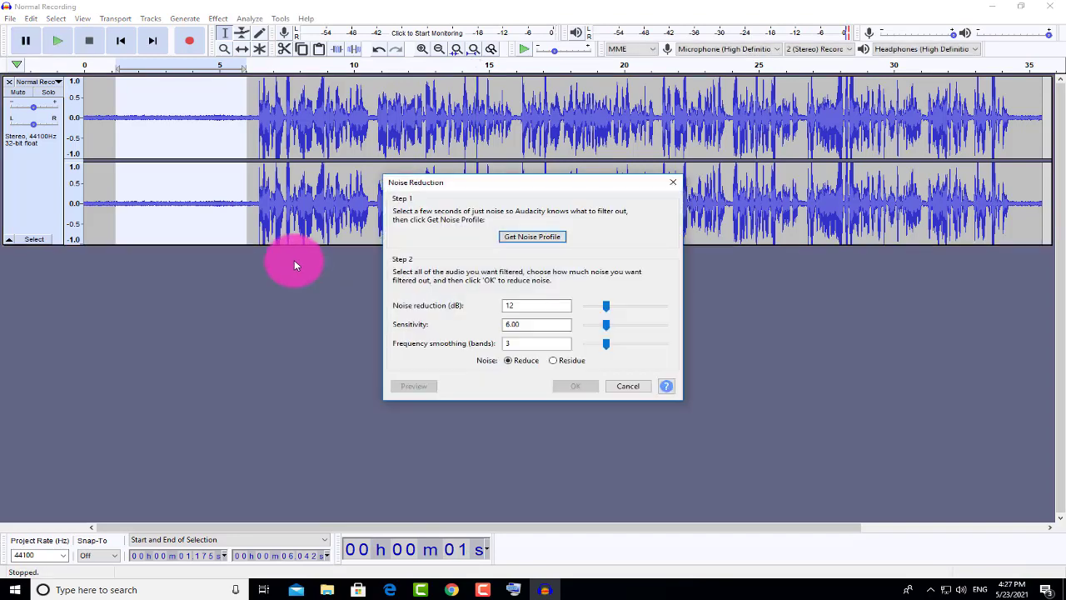
click(538, 239)
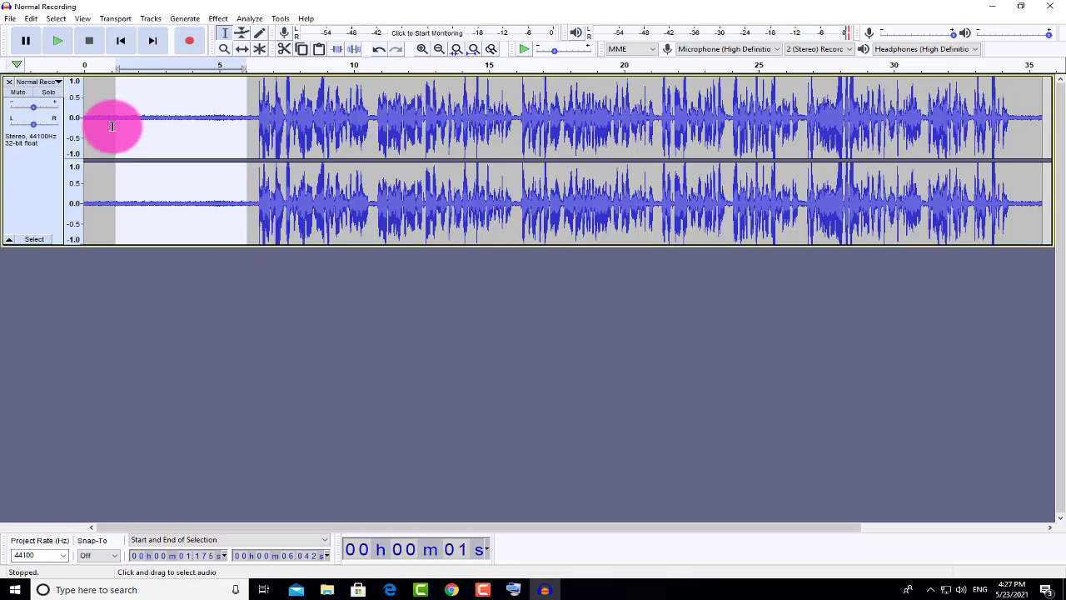
Apply Noise Reduction to the entire track with 12 dB reduction, sensitivity 6.00 and 3 frequency smoothing bands
click(48, 183)
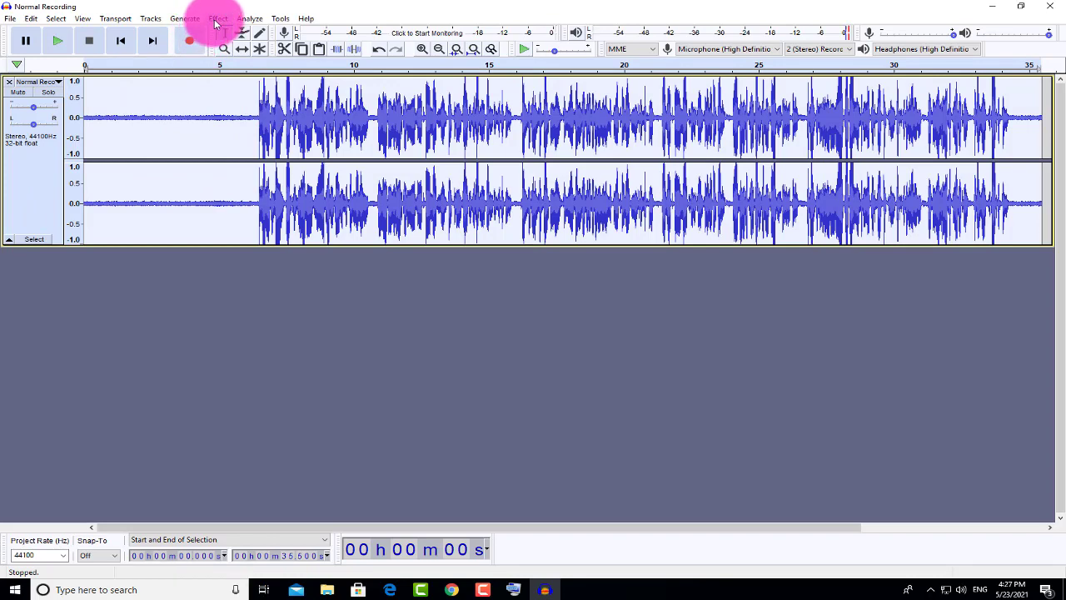
click(216, 18)
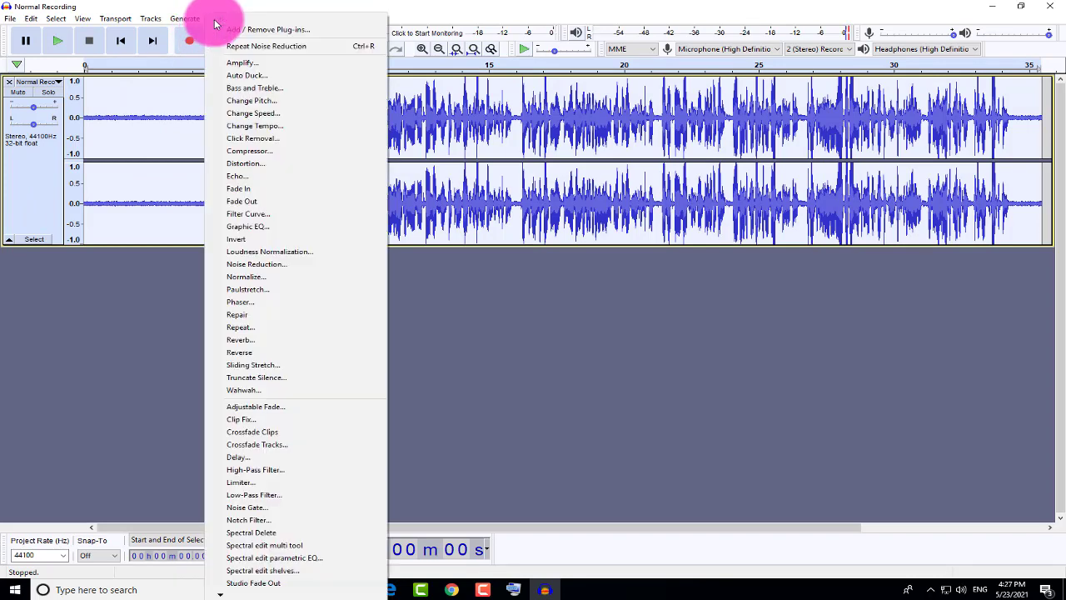
click(259, 264)
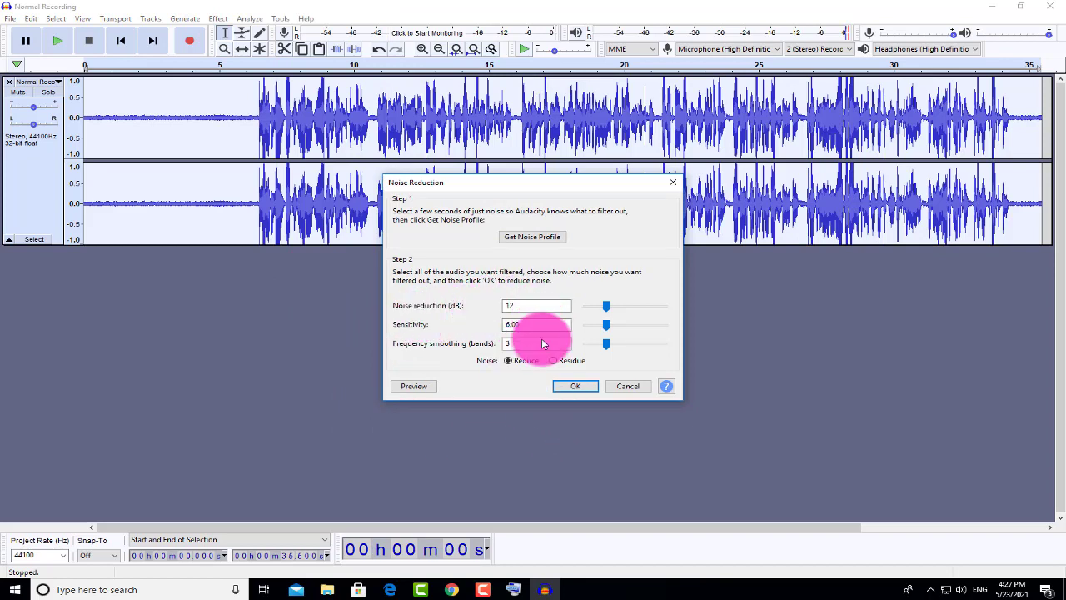
click(576, 388)
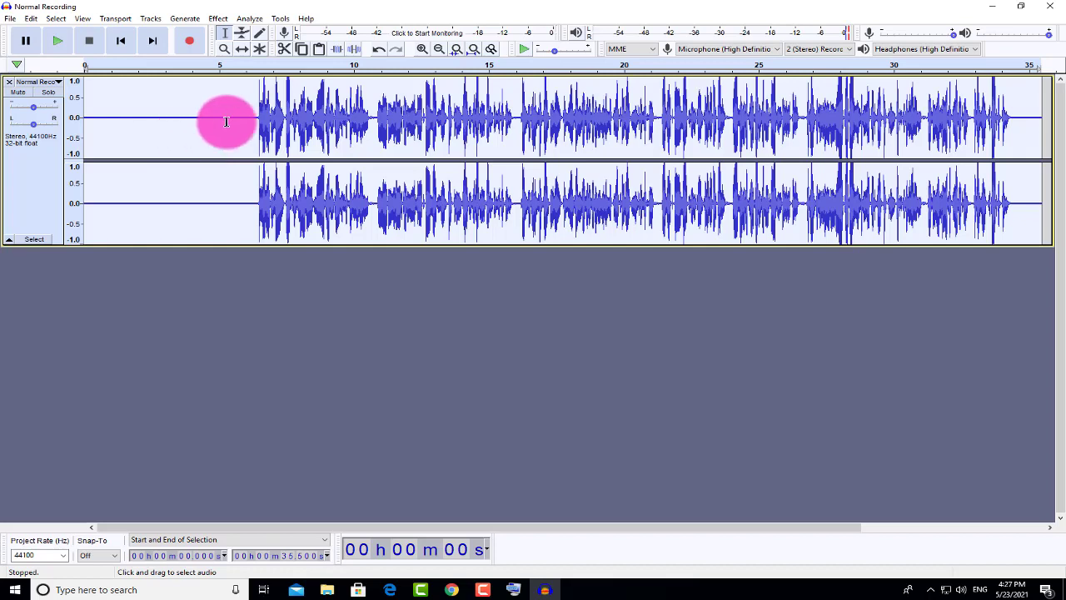
Play the noise-reduced track from about 6.3 seconds, just before the speech begins, and stop past the 13-second mark
click(254, 114)
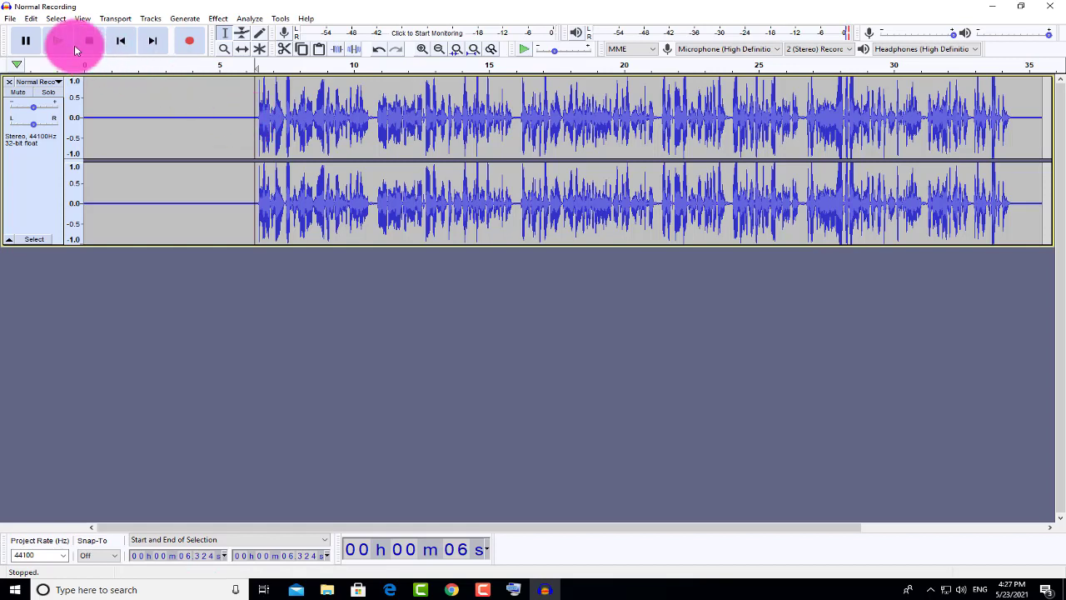
click(60, 46)
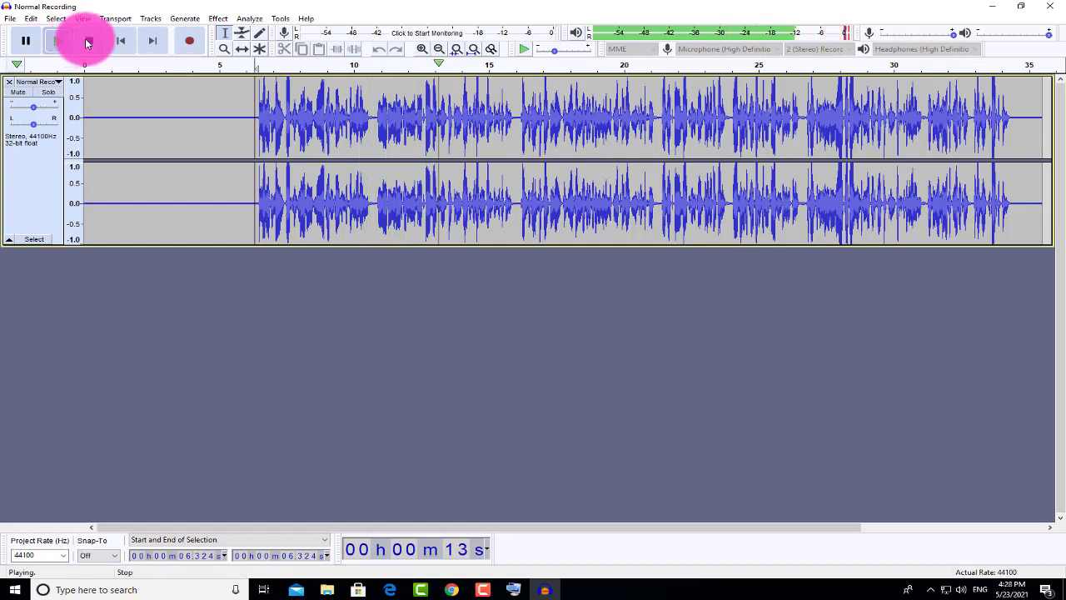
click(87, 42)
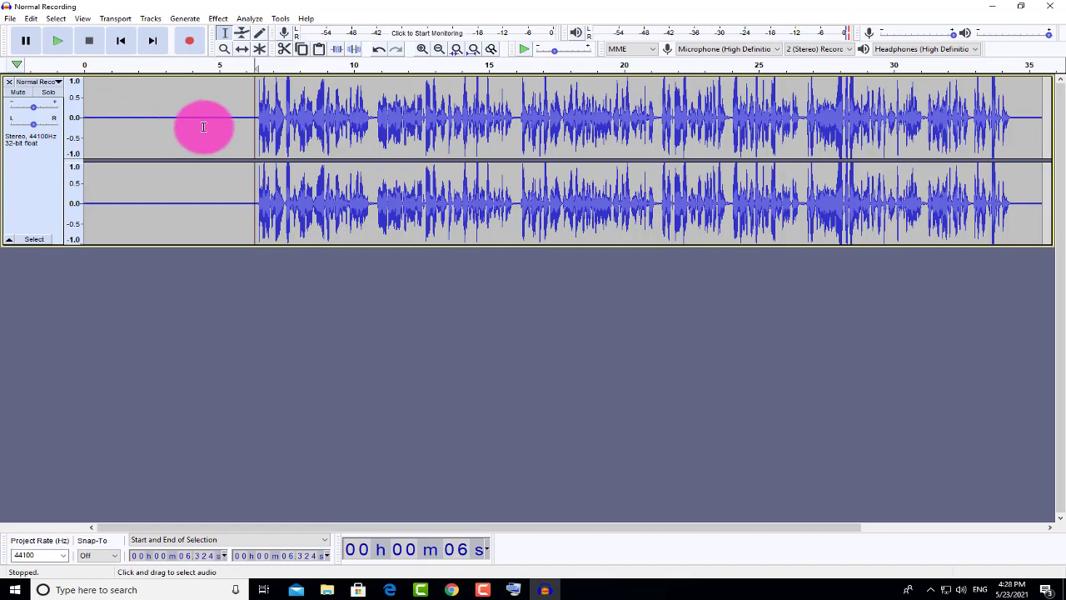
Capture a new Noise Reduction profile from the speech-free section between about 2.7 and 6.1 seconds
drag(248, 118, 155, 118)
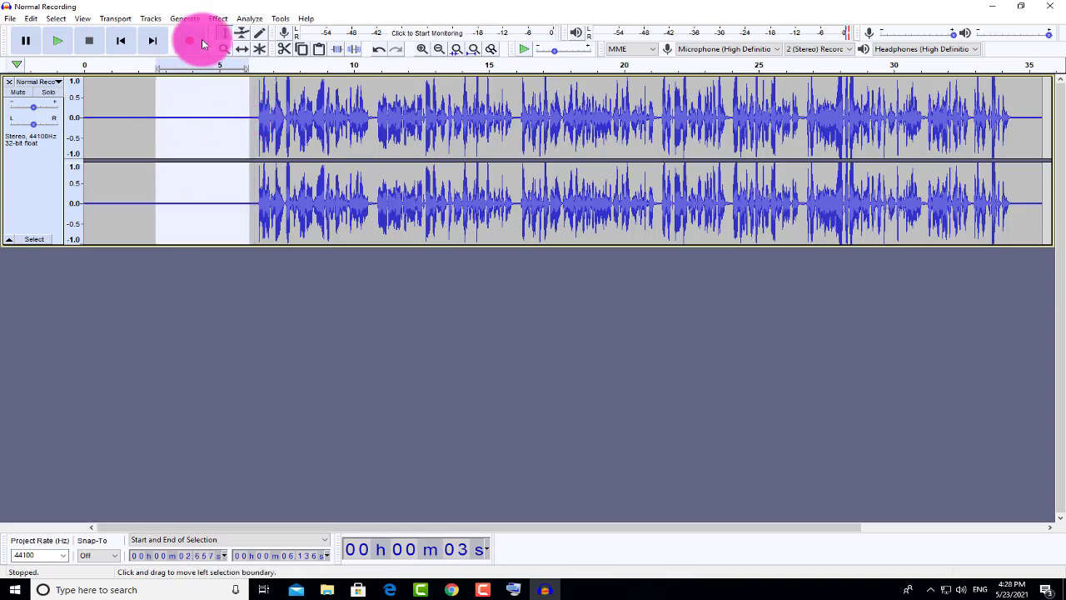
click(219, 19)
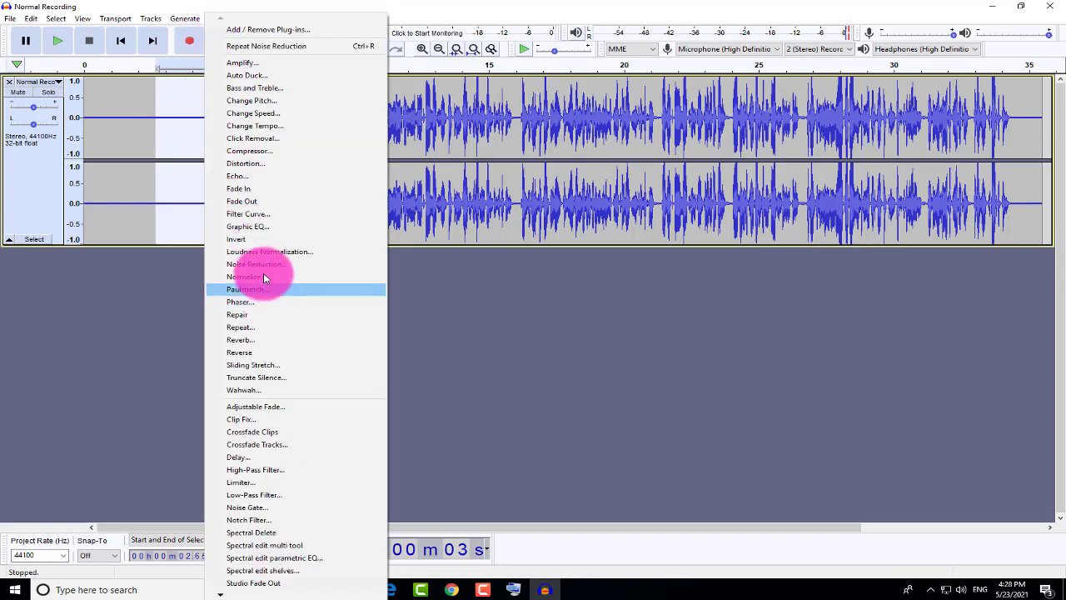
click(262, 264)
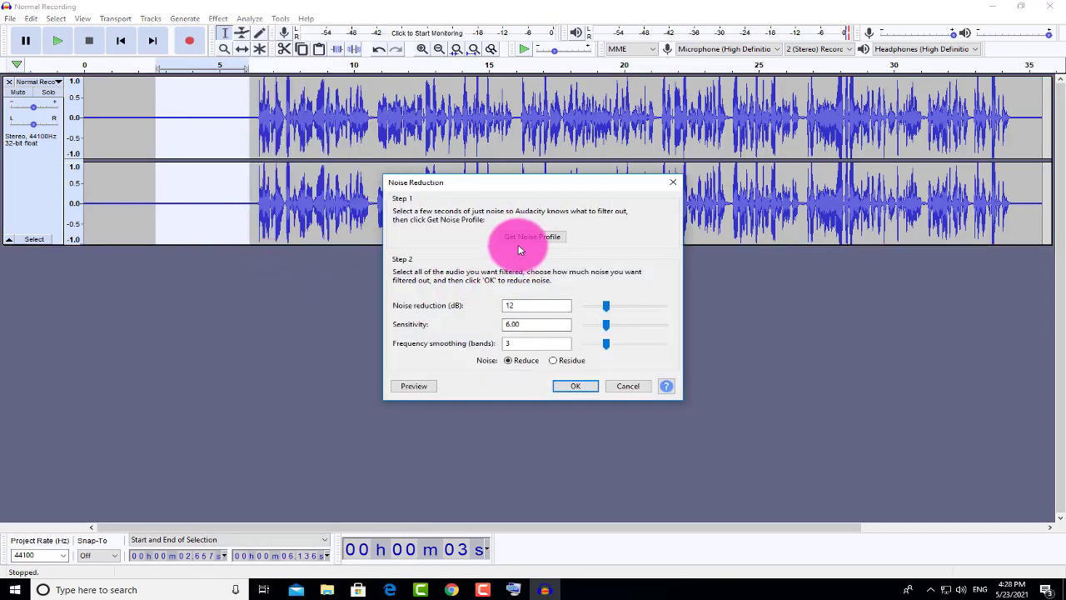
click(528, 237)
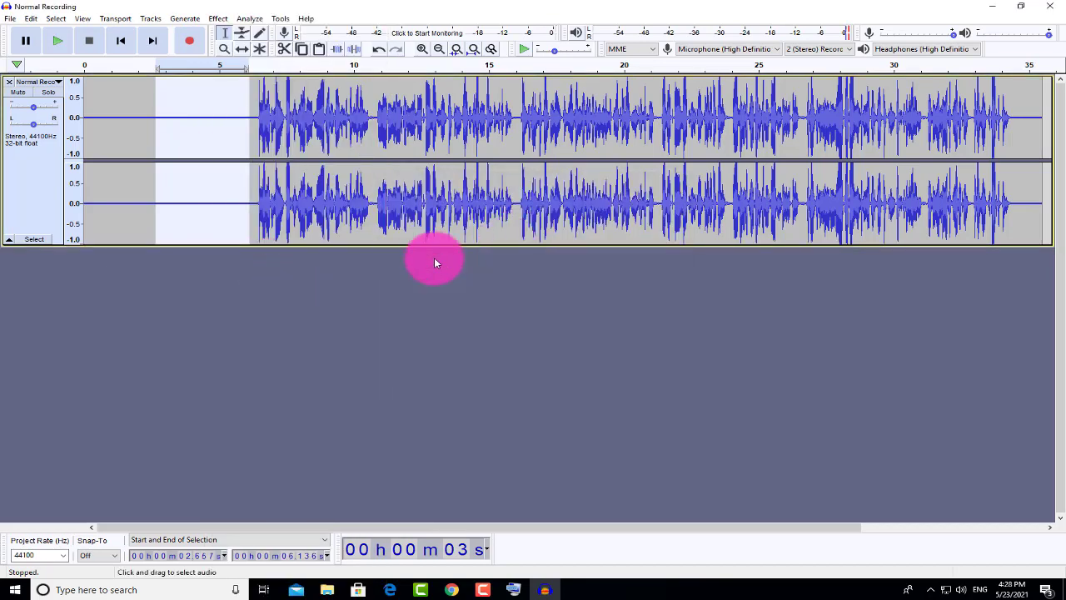
Apply a second Noise Reduction pass to the entire track with 12 dB reduction, sensitivity 6.00 and 3 frequency smoothing bands
click(36, 197)
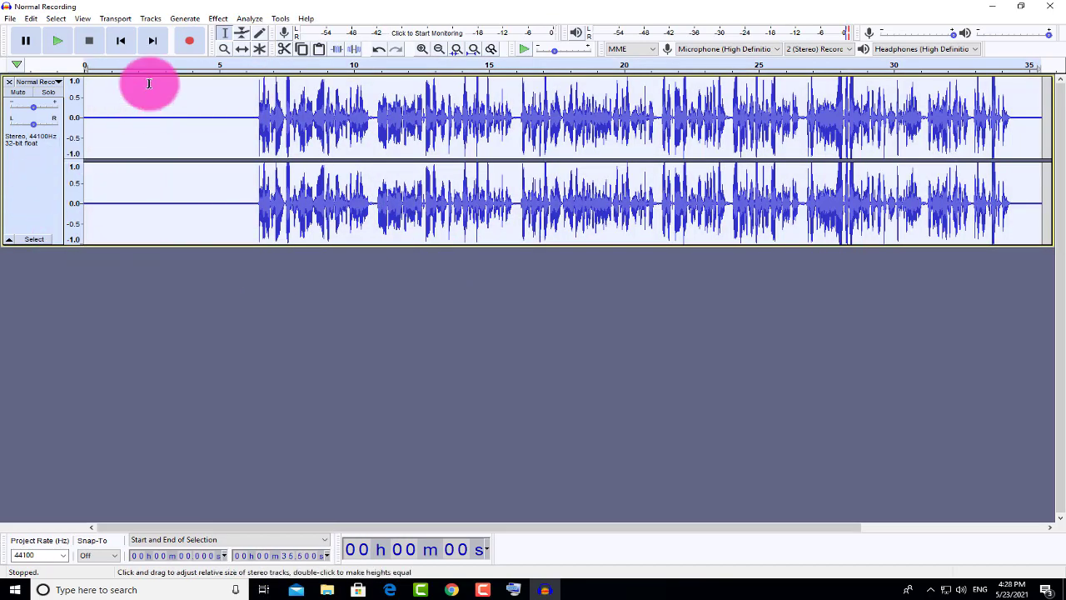
click(217, 19)
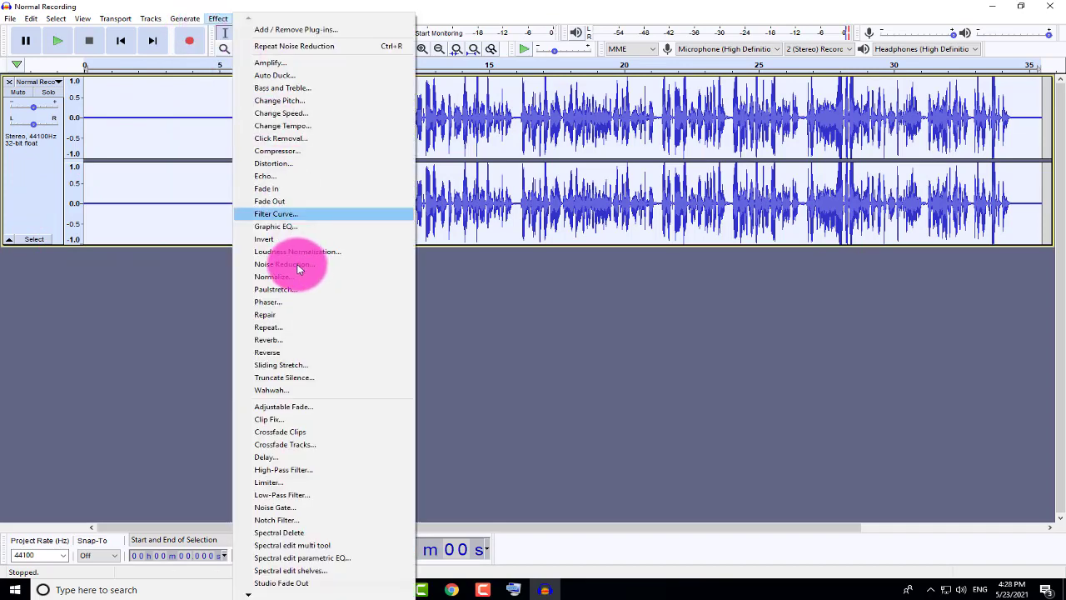
click(291, 264)
click(567, 379)
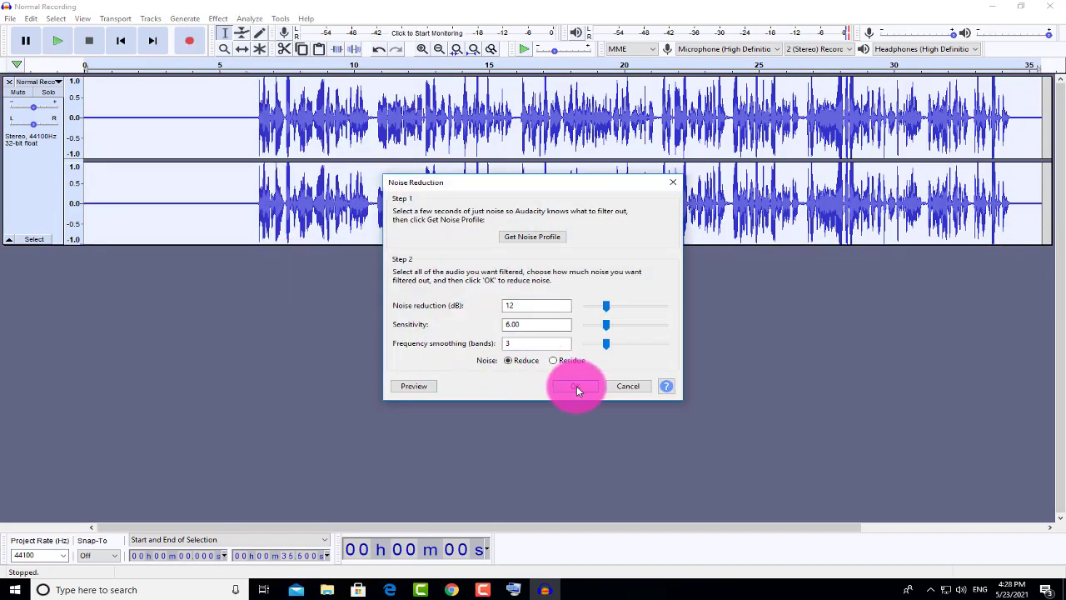
Listen to the result of the second noise reduction from about 6.3 seconds and stop playback
click(254, 113)
click(56, 41)
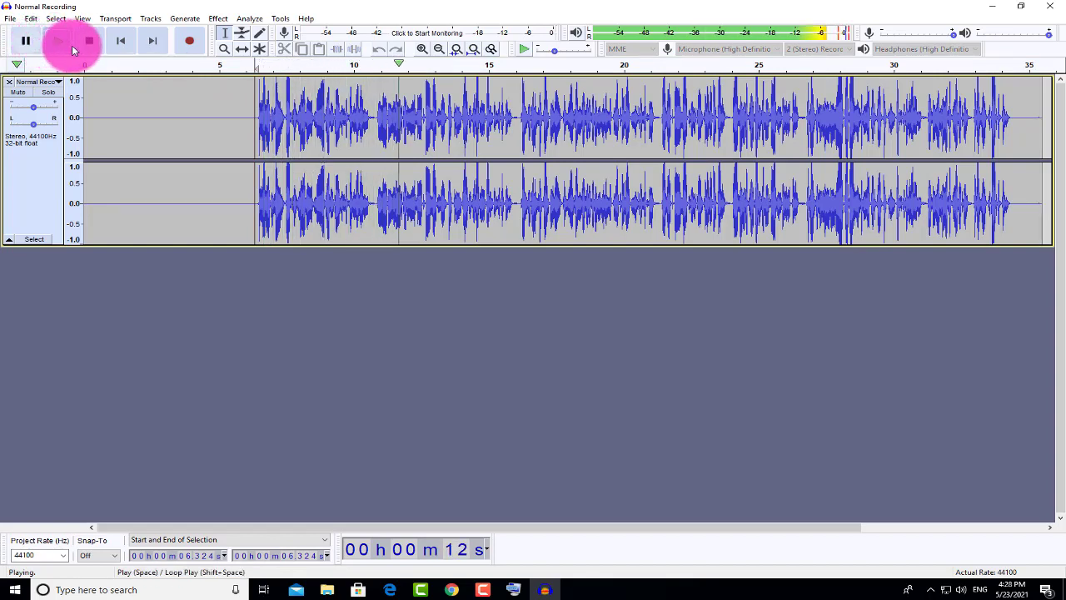
click(89, 41)
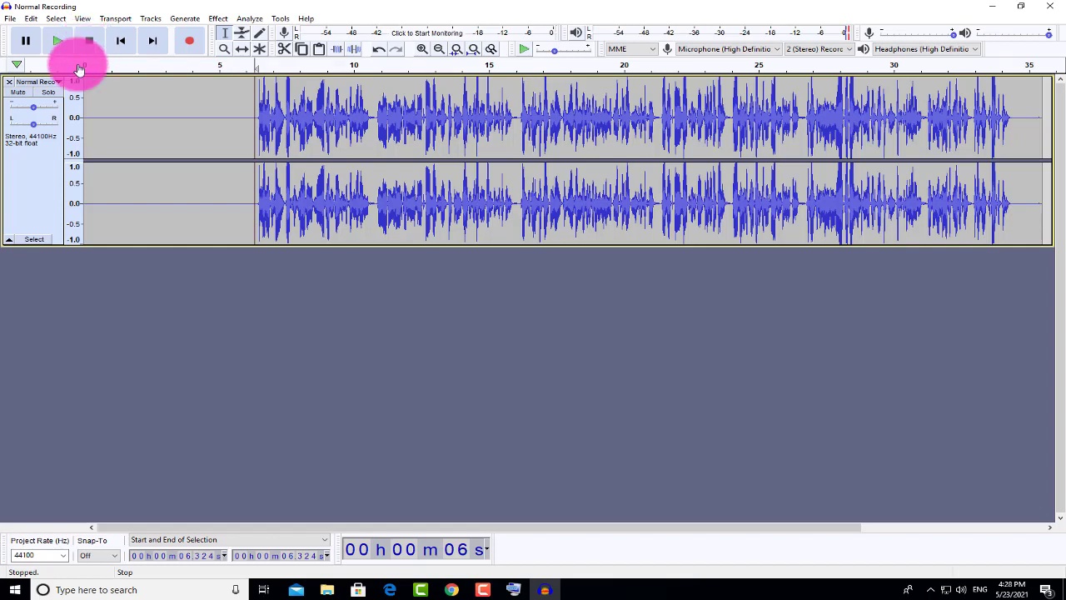
Apply the Graphic EQ effect with the Bass Boost factory preset to the entire track
click(37, 187)
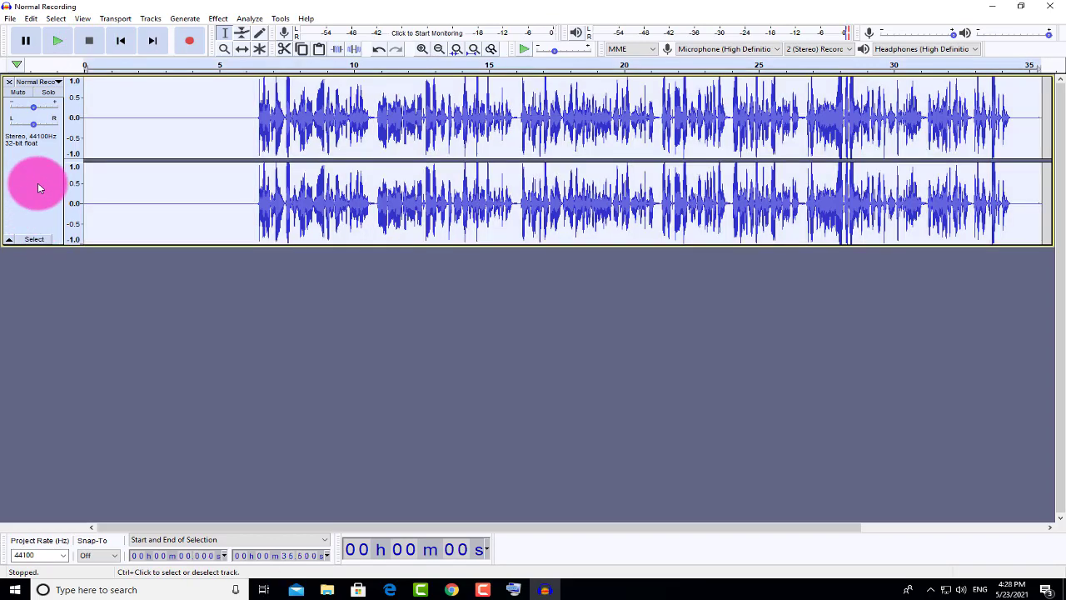
click(218, 18)
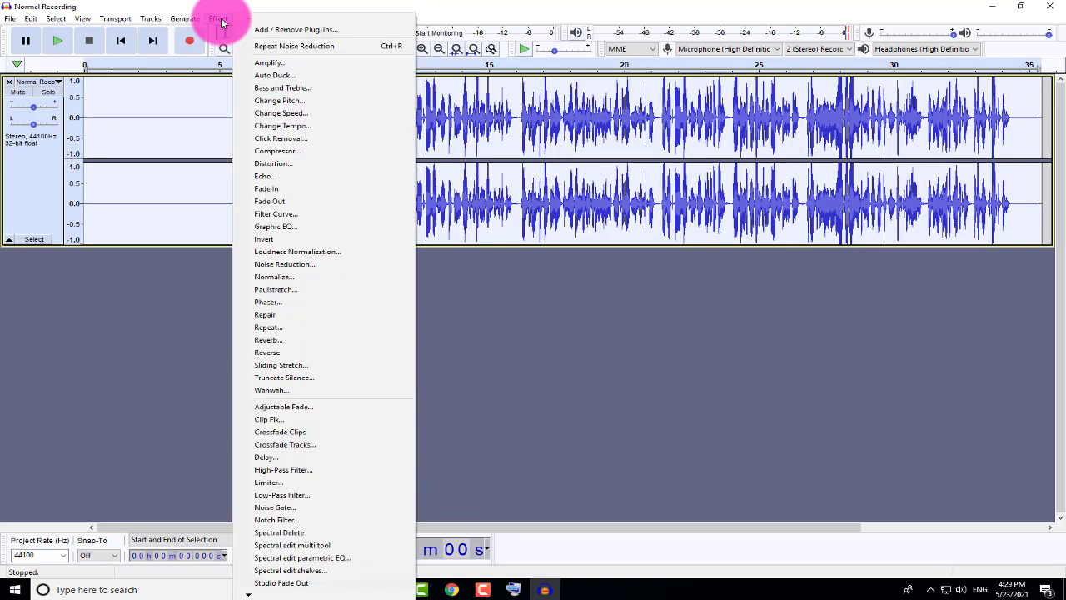
click(293, 228)
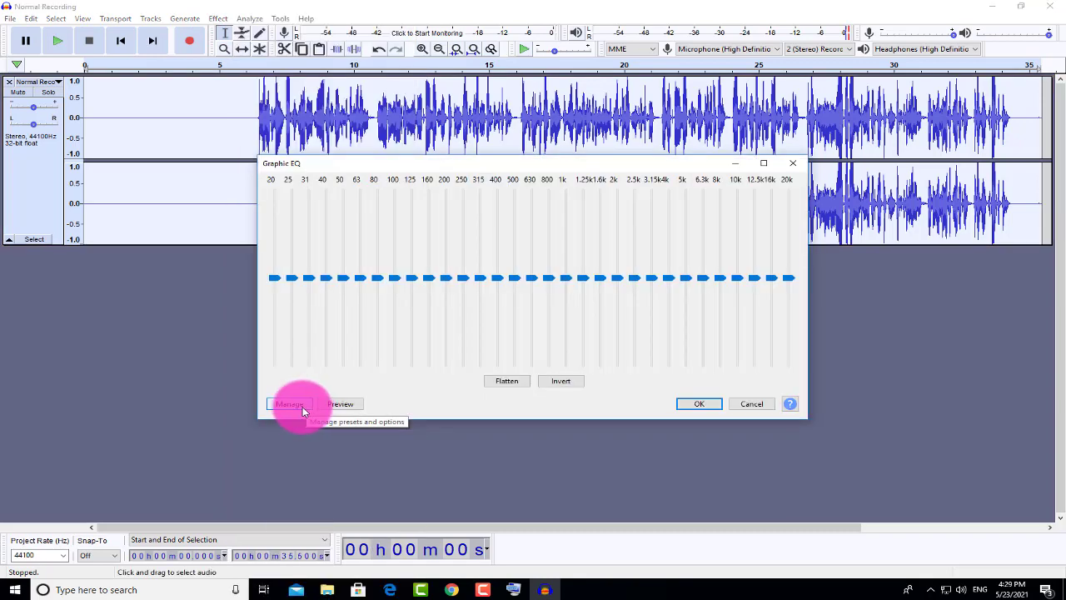
click(302, 409)
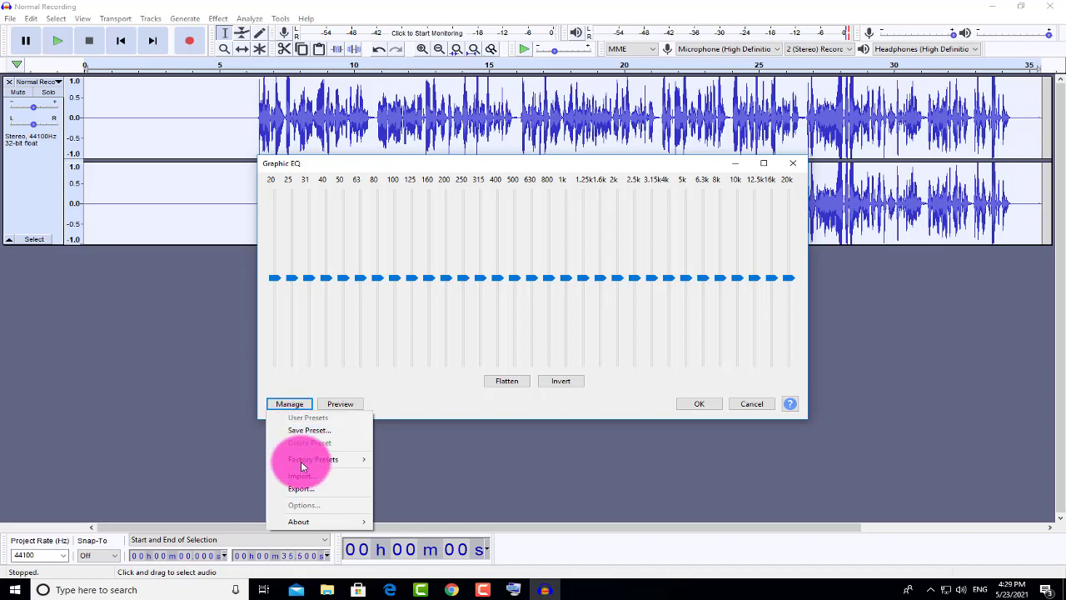
mouse_move(303, 464)
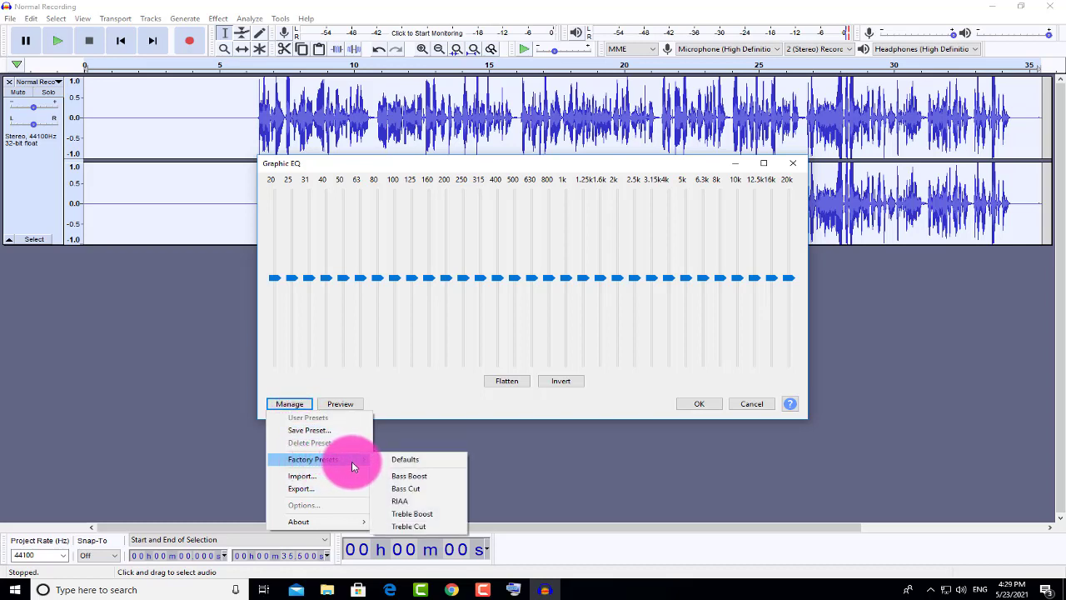
click(432, 483)
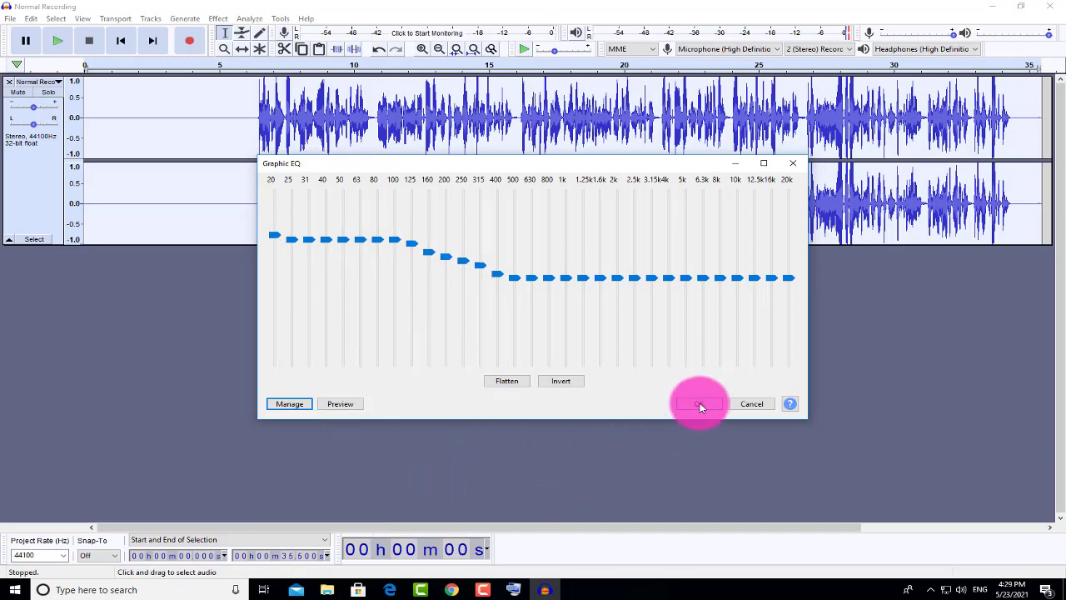
click(701, 407)
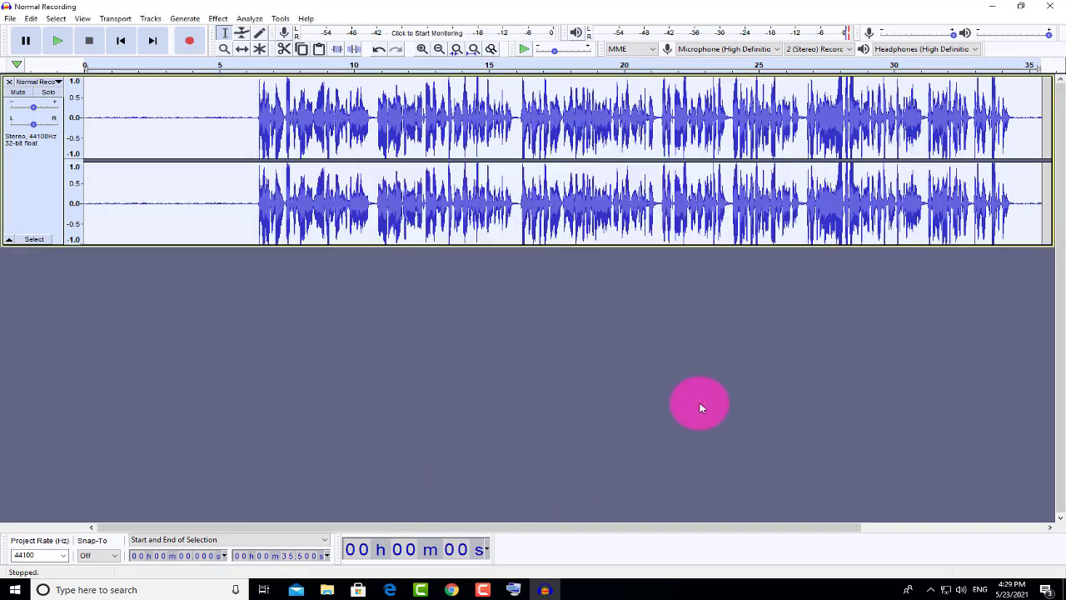
Apply the Graphic EQ effect with the Treble Boost factory preset to the entire track
click(218, 18)
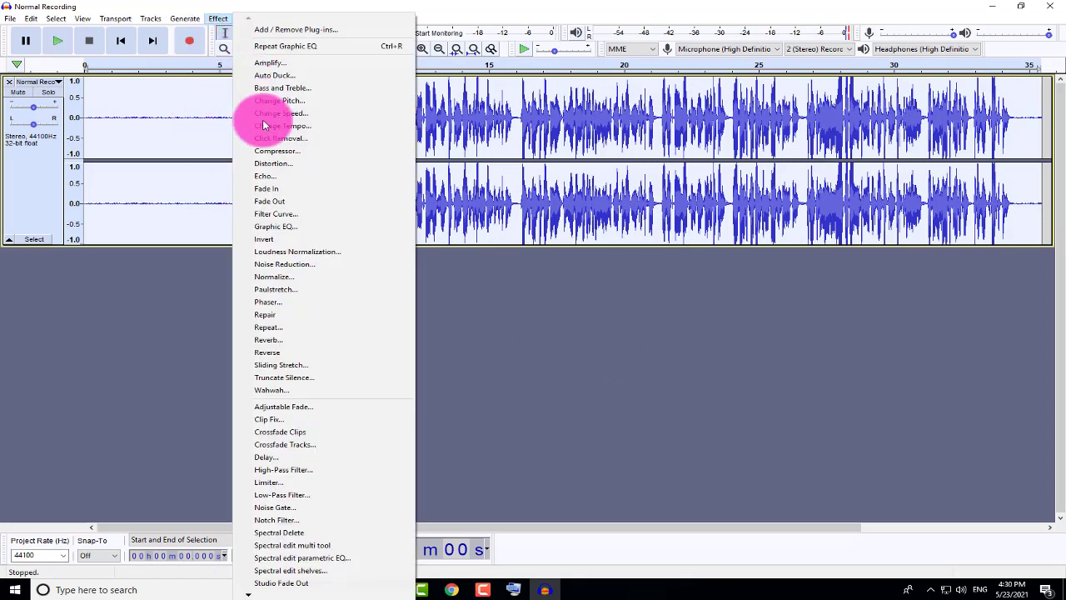
click(271, 227)
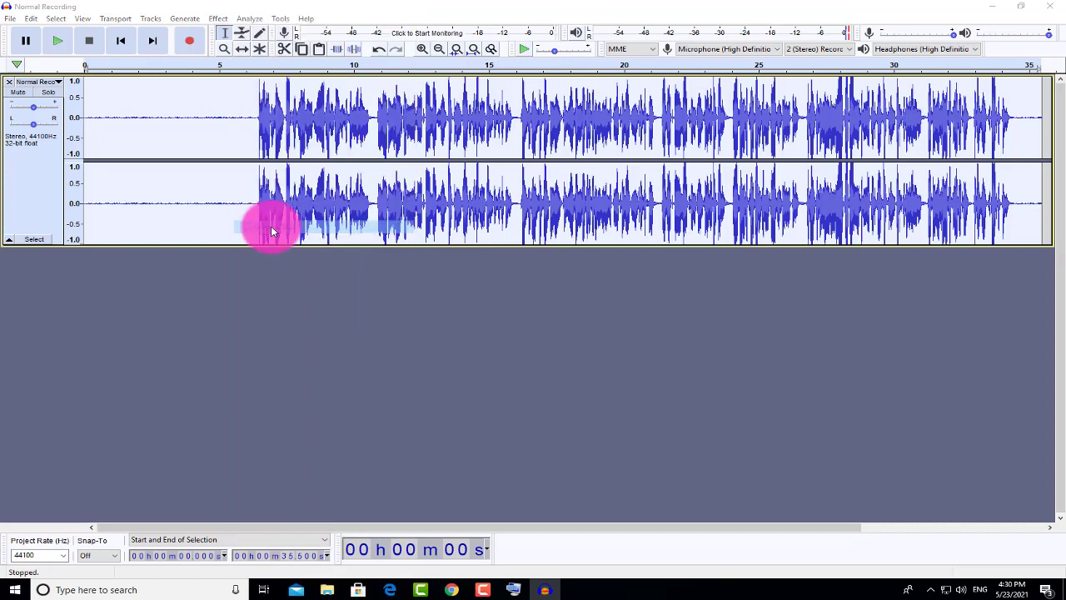
click(293, 405)
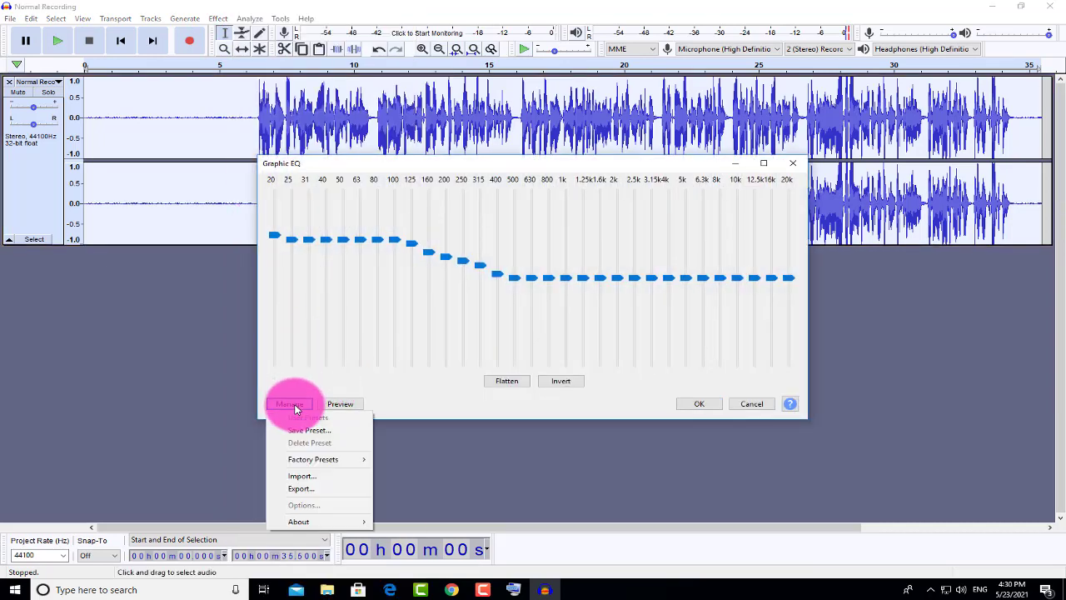
mouse_move(345, 466)
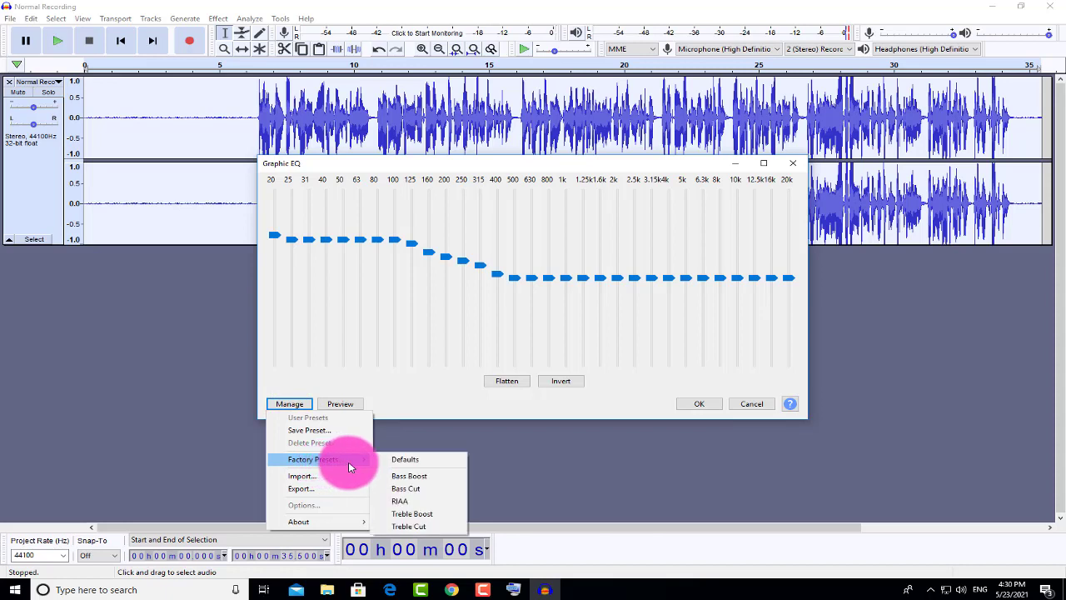
click(421, 514)
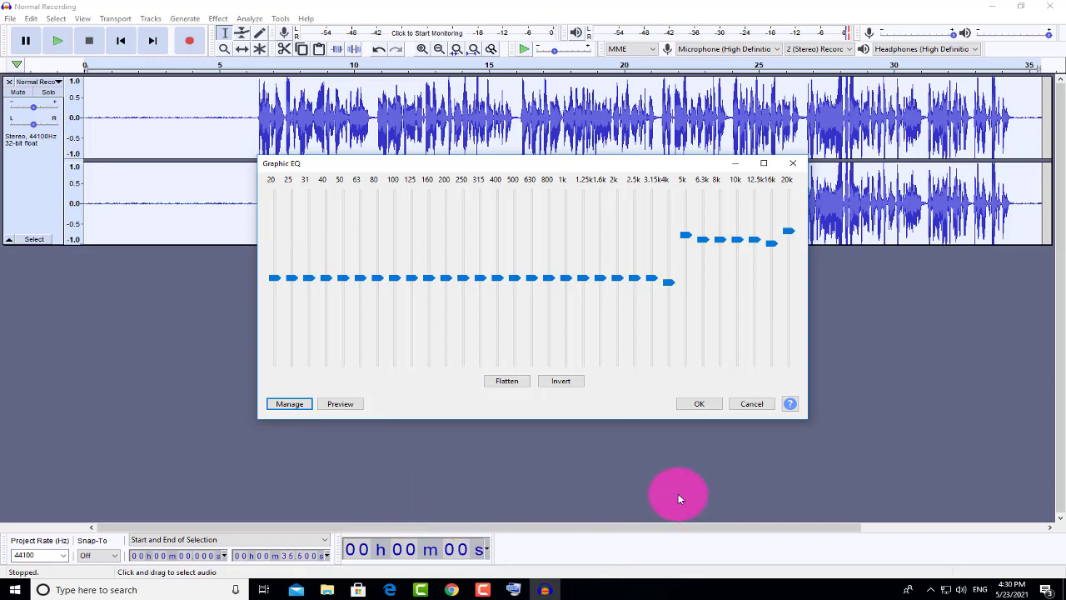
click(705, 403)
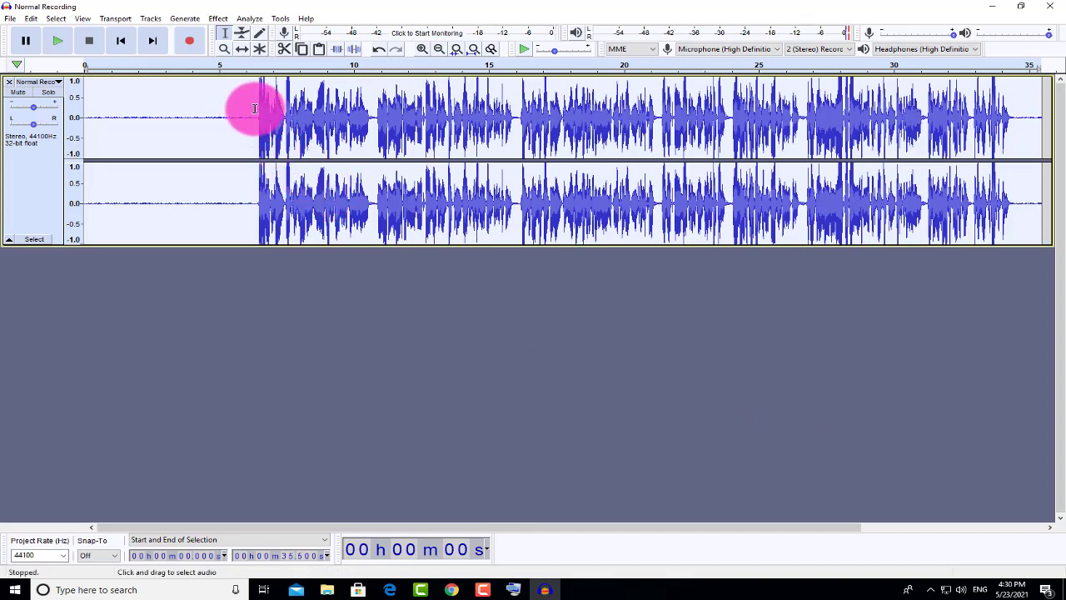
Play the equalized track from about 6.3 seconds and pause at about 11 seconds
click(254, 108)
click(58, 41)
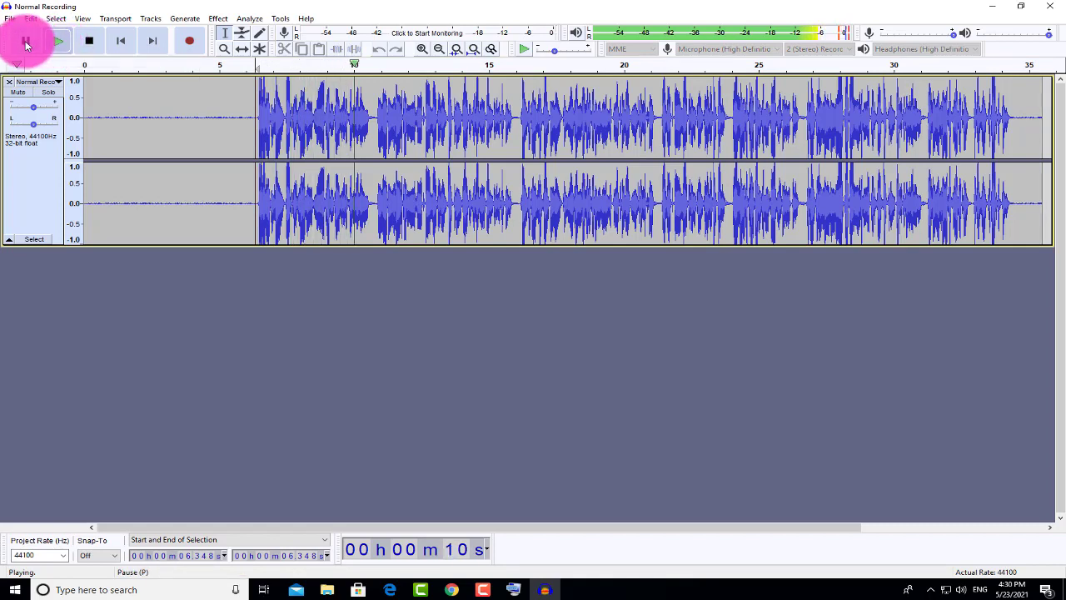
click(26, 43)
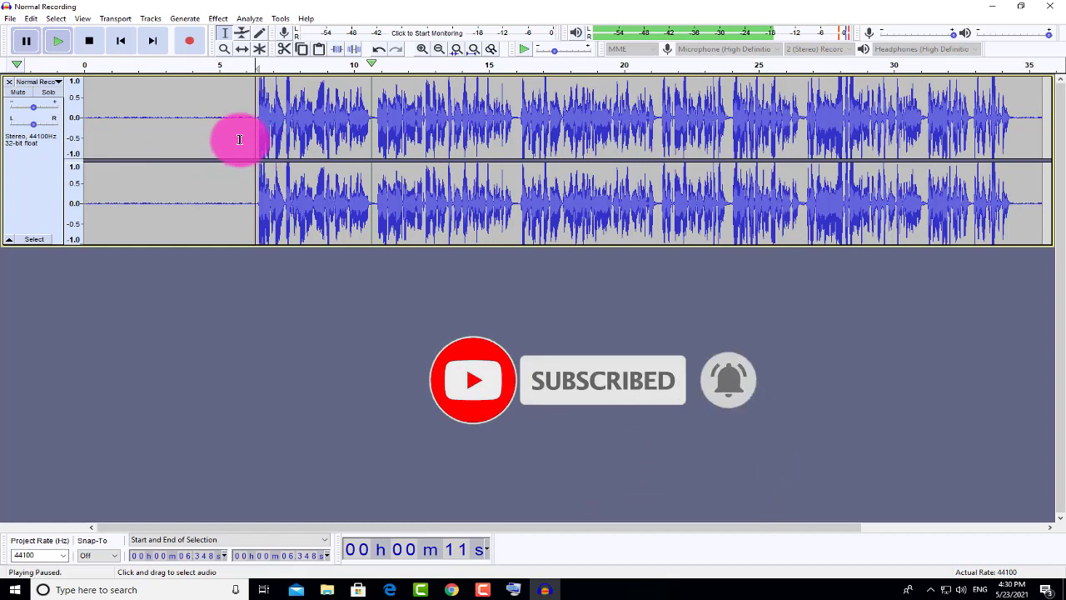
Apply Graphic EQ to the entire track a third time, again using the Bass Boost factory preset
click(35, 195)
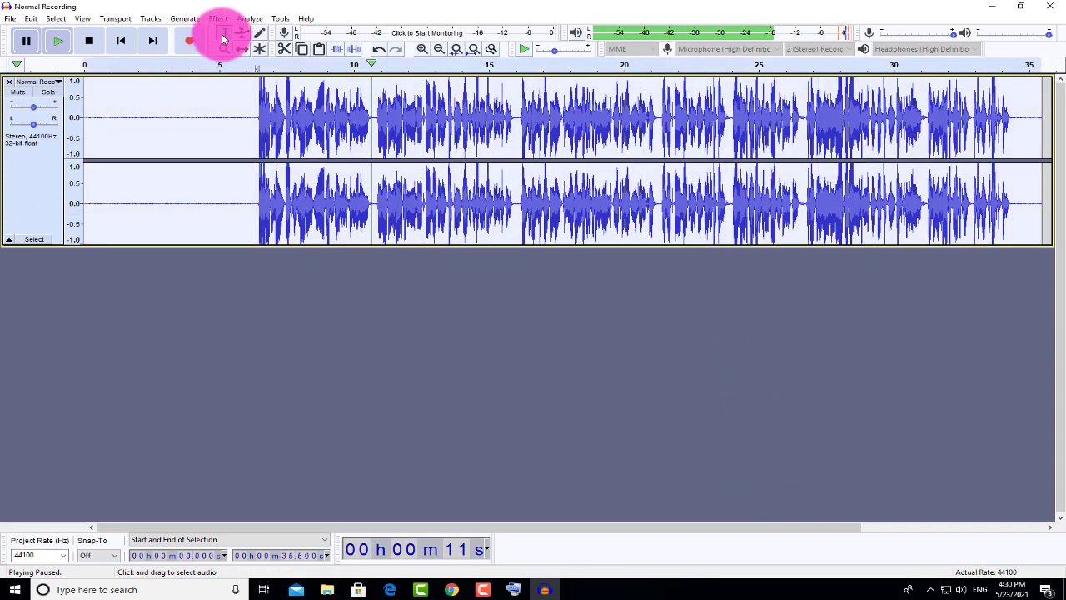
click(218, 18)
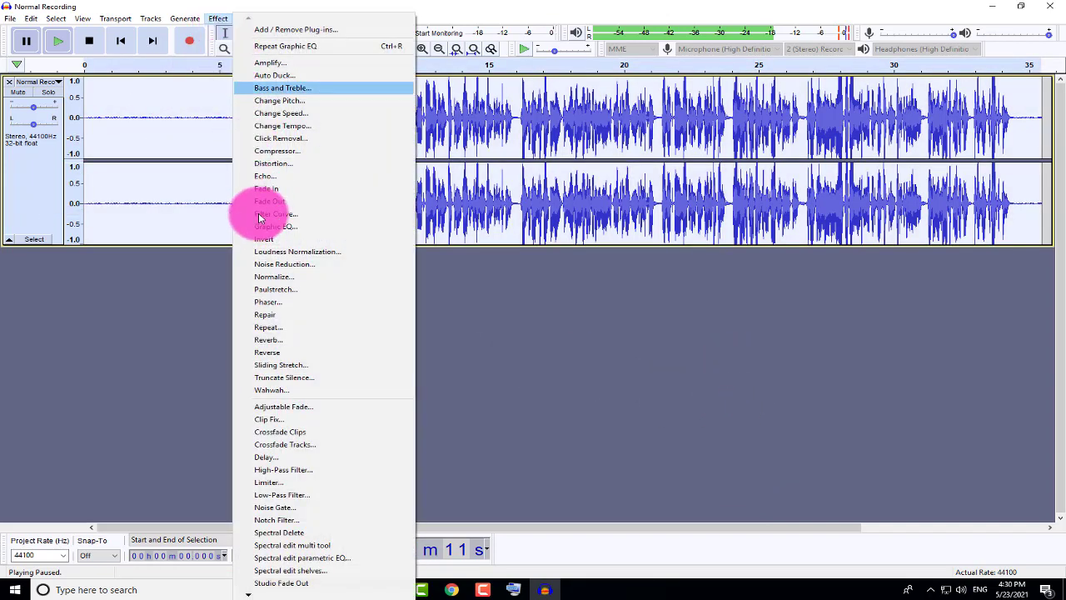
click(304, 230)
click(312, 356)
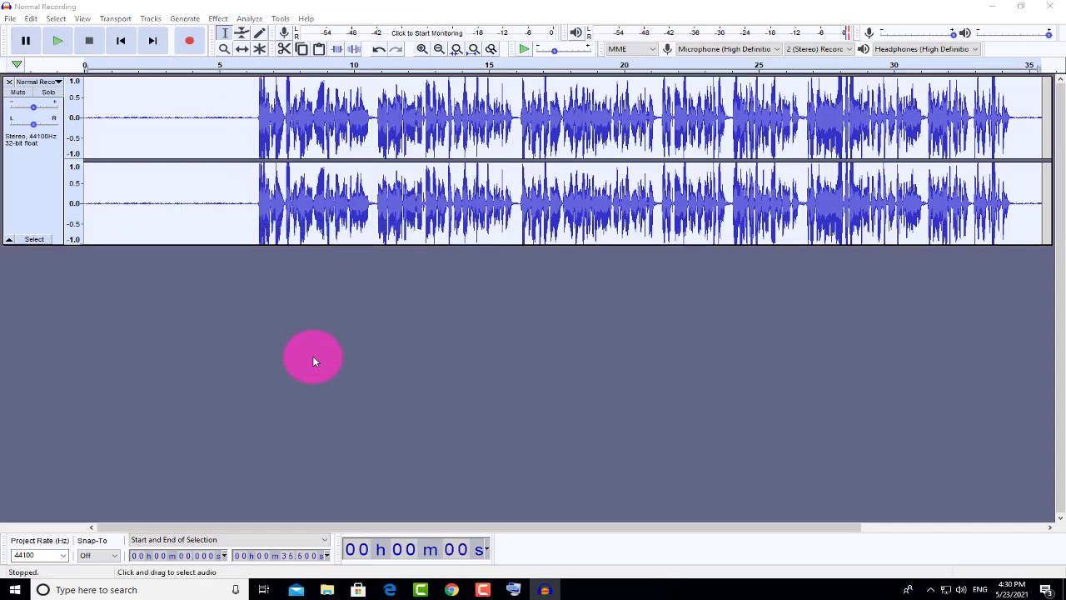
click(304, 406)
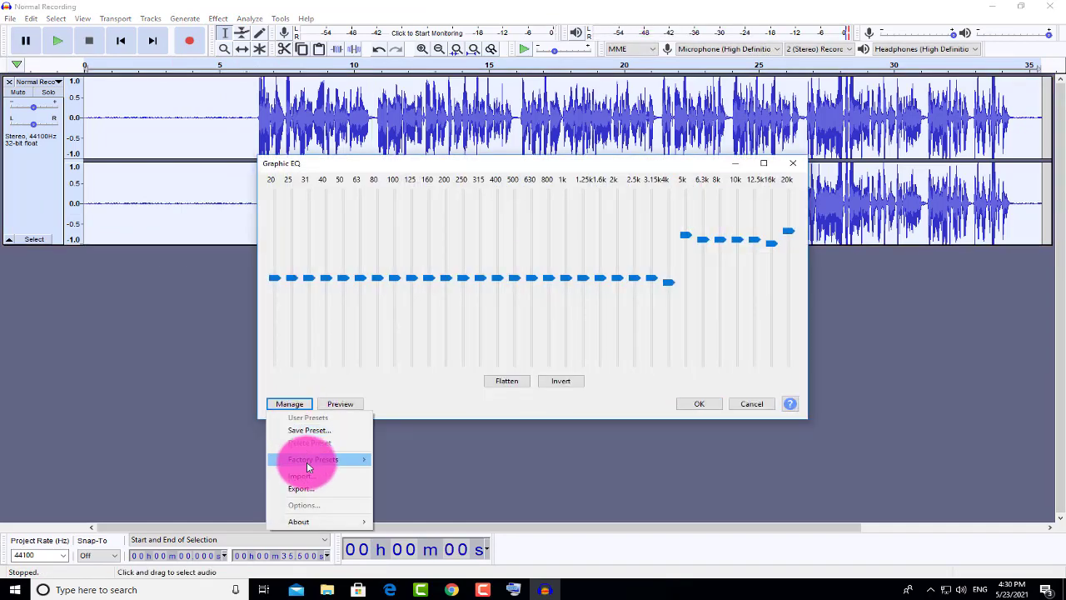
mouse_move(361, 460)
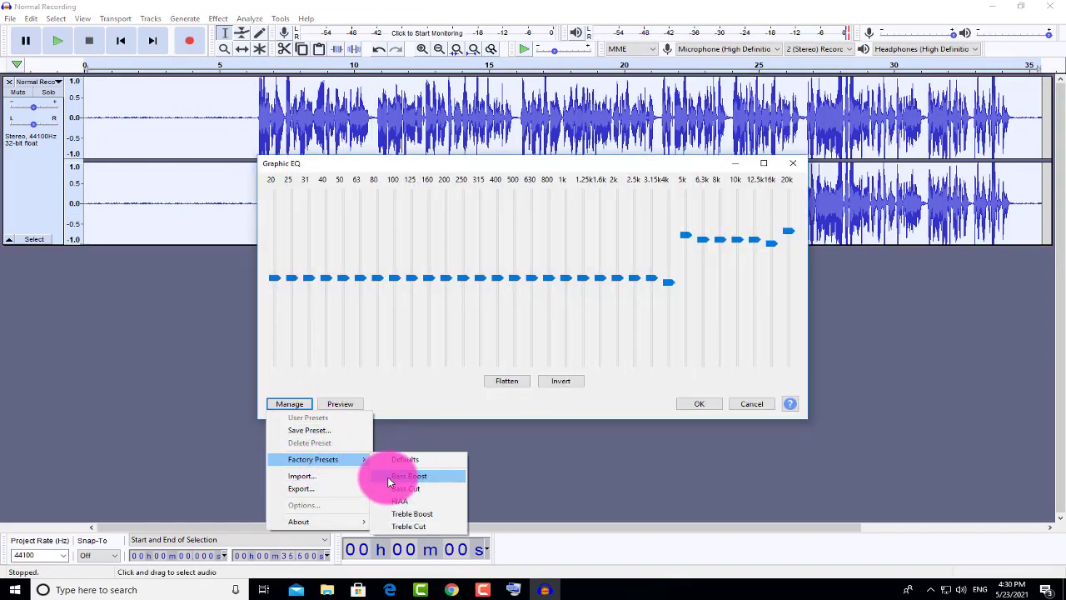
click(426, 478)
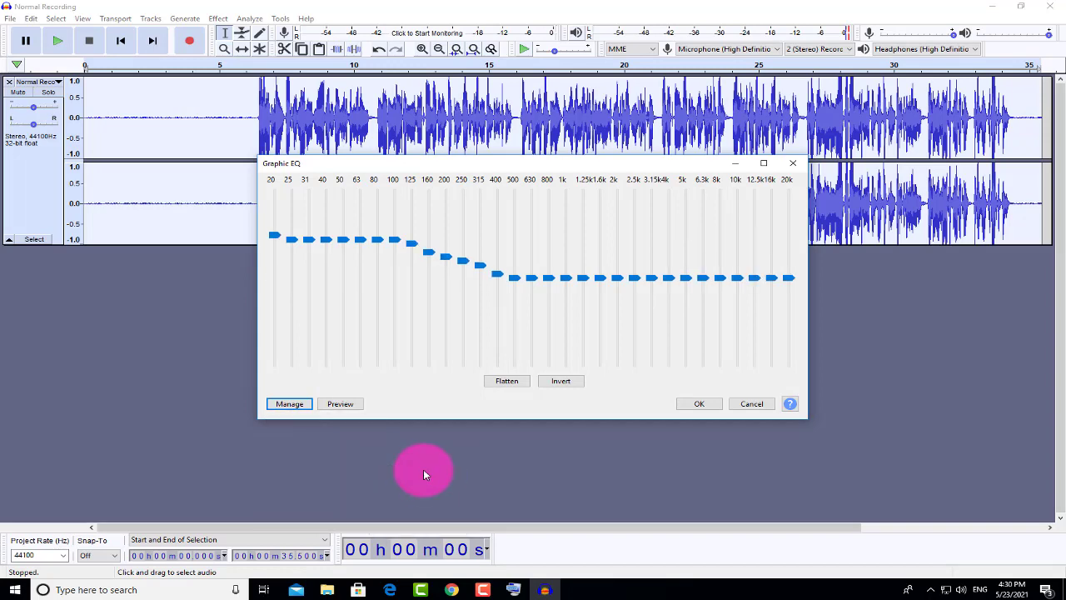
click(705, 405)
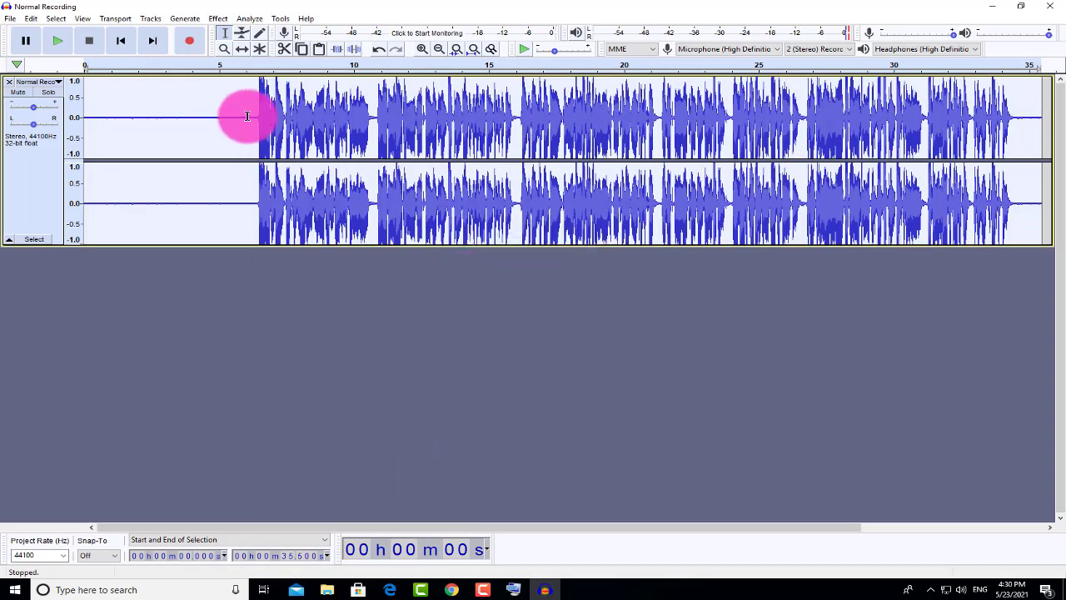
Play the track from about 6.3 seconds and pause at about 10 seconds to check the latest bass boost
click(256, 115)
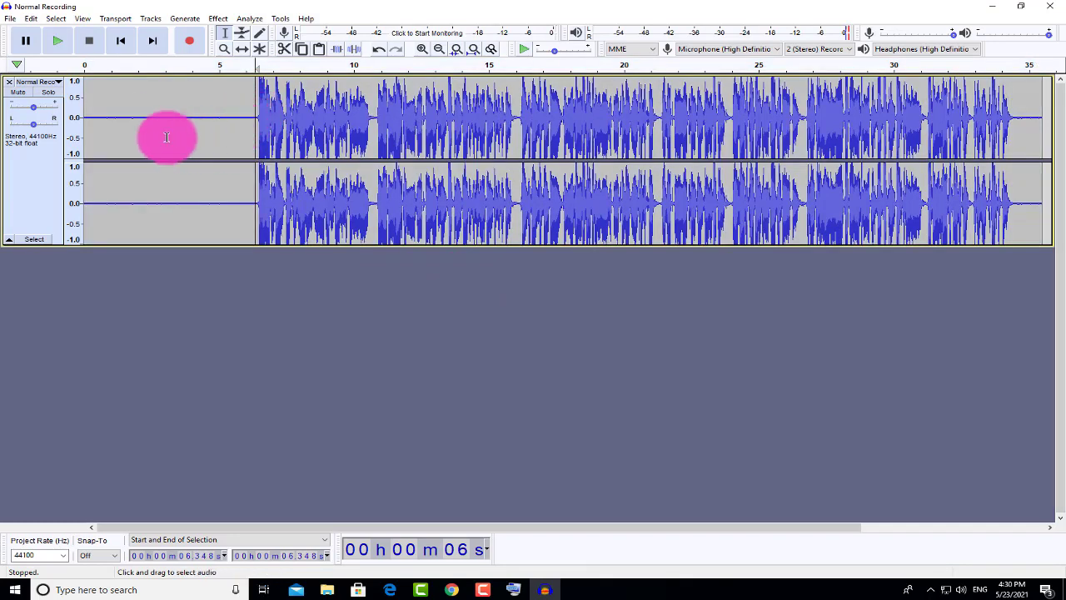
click(59, 40)
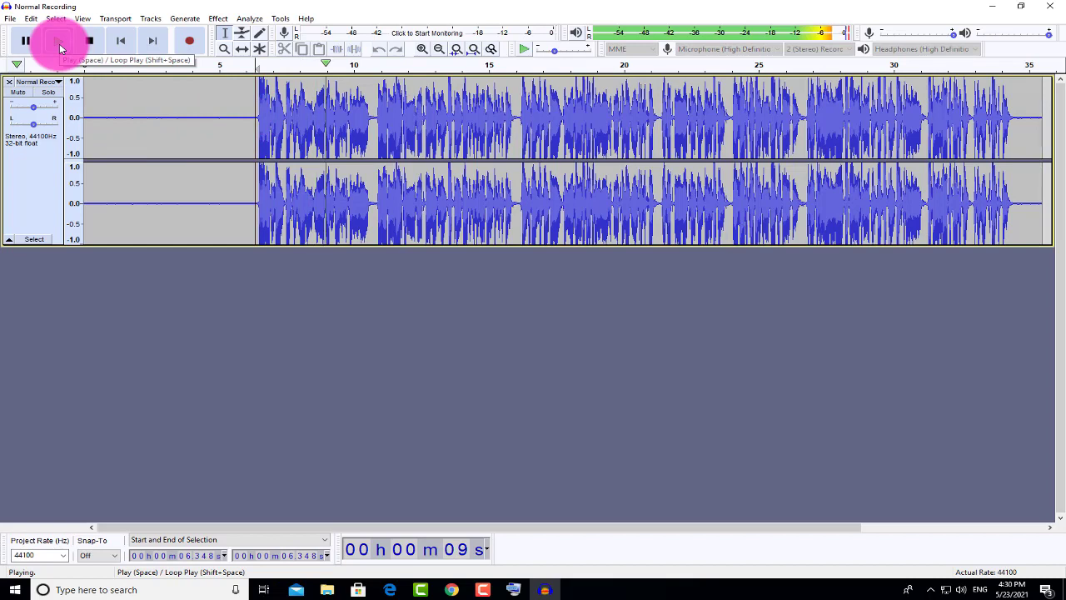
click(26, 42)
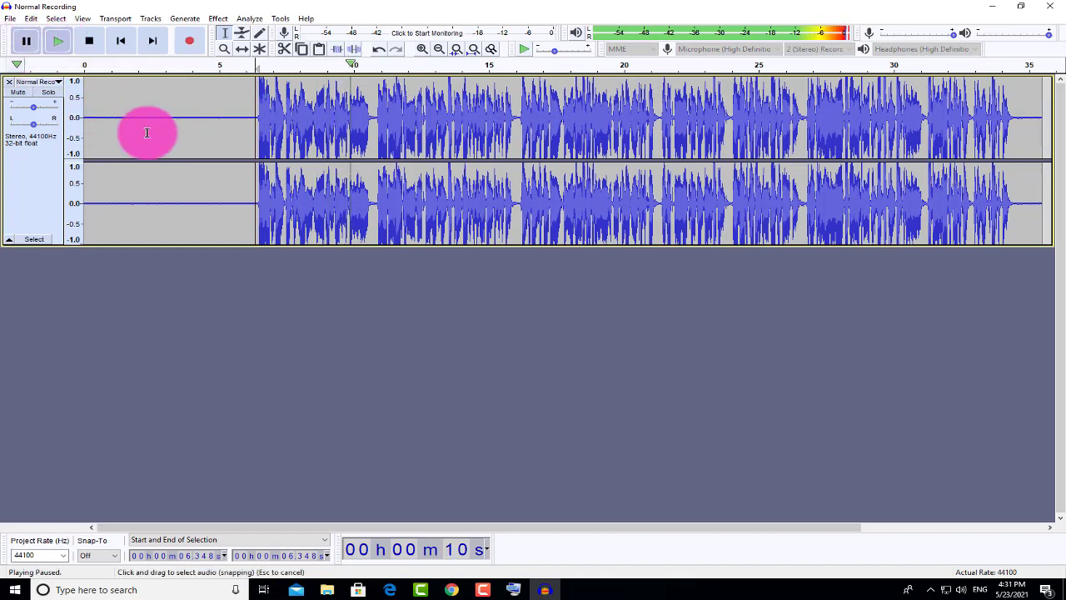
Apply the Compressor effect to the entire track with a -12 dB threshold, -40 dB noise floor and 2:1 ratio
click(41, 181)
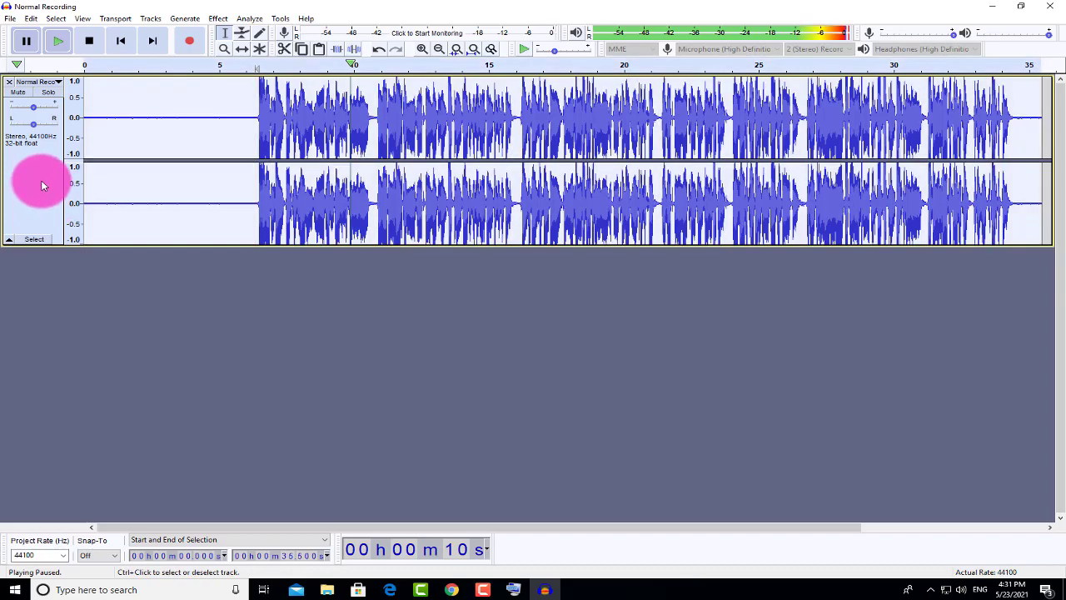
click(220, 22)
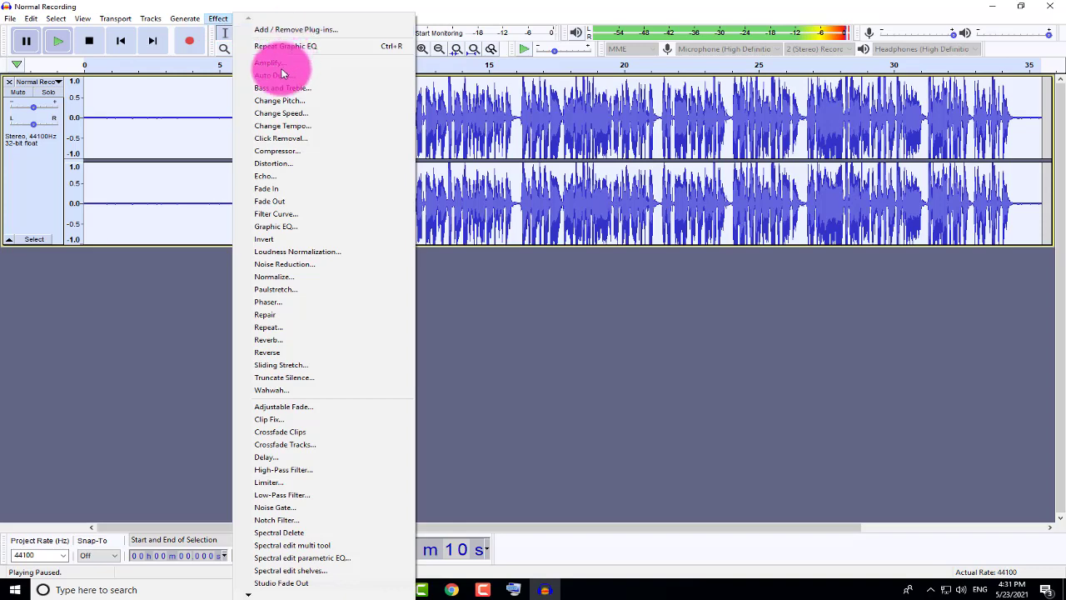
click(288, 153)
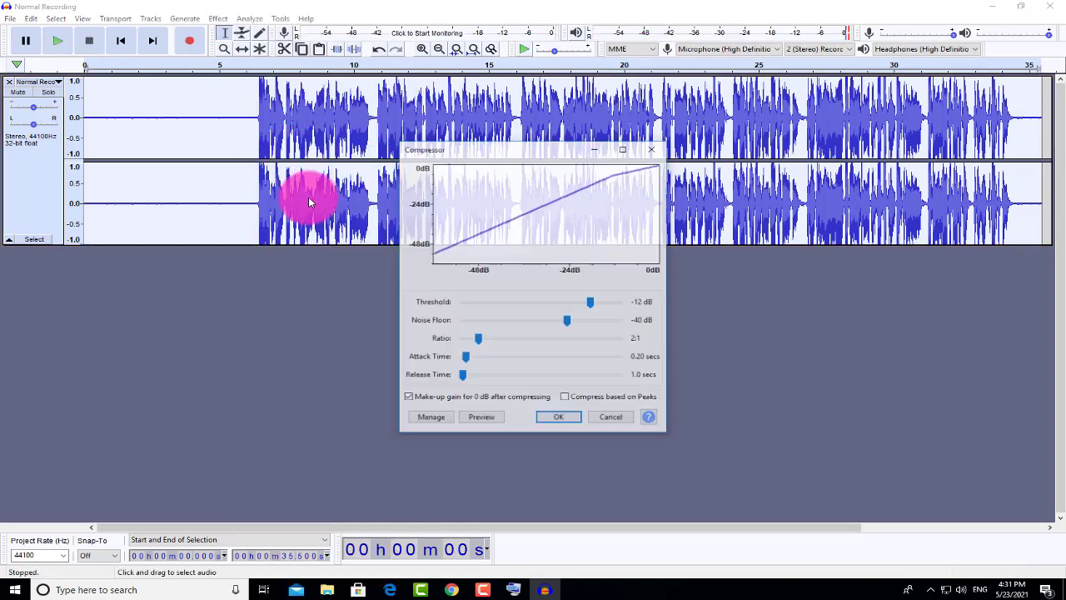
click(559, 418)
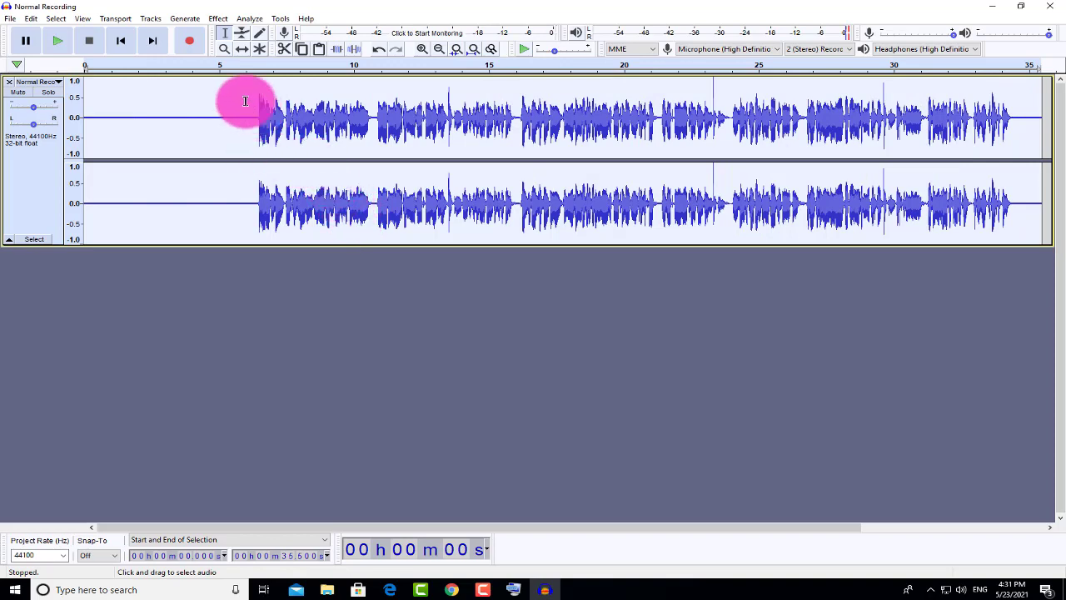
Normalize the entire track to a peak amplitude of -1.0 dB with DC offset removal enabled
click(219, 20)
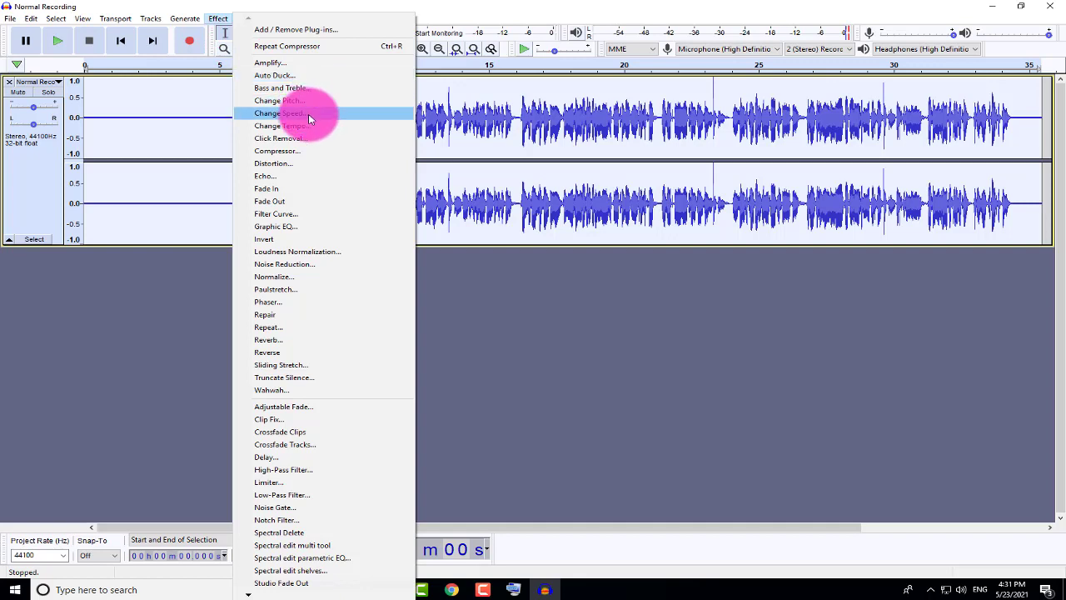
click(281, 280)
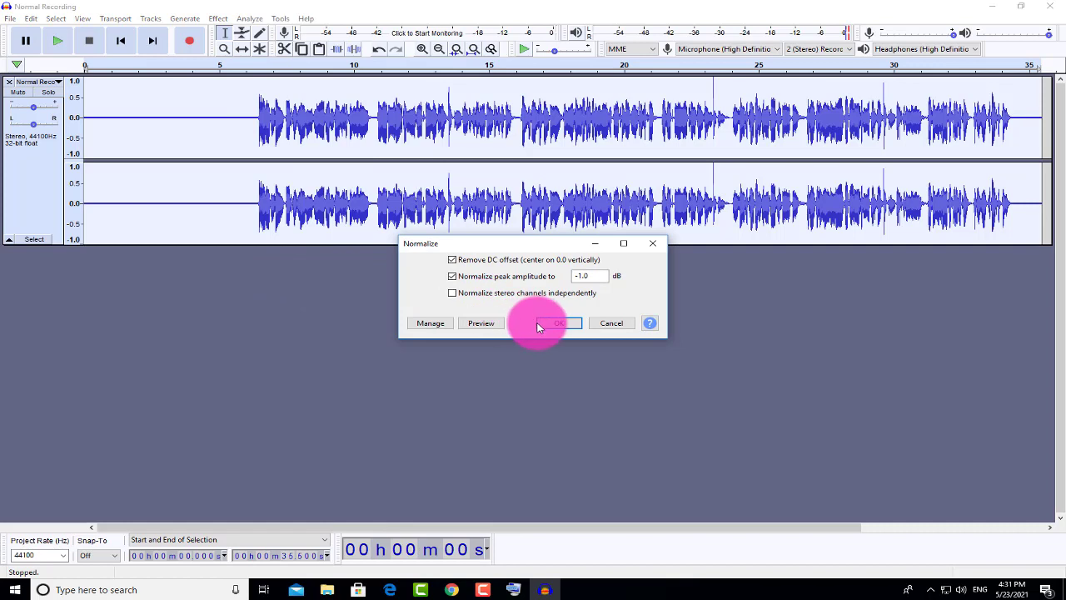
click(537, 323)
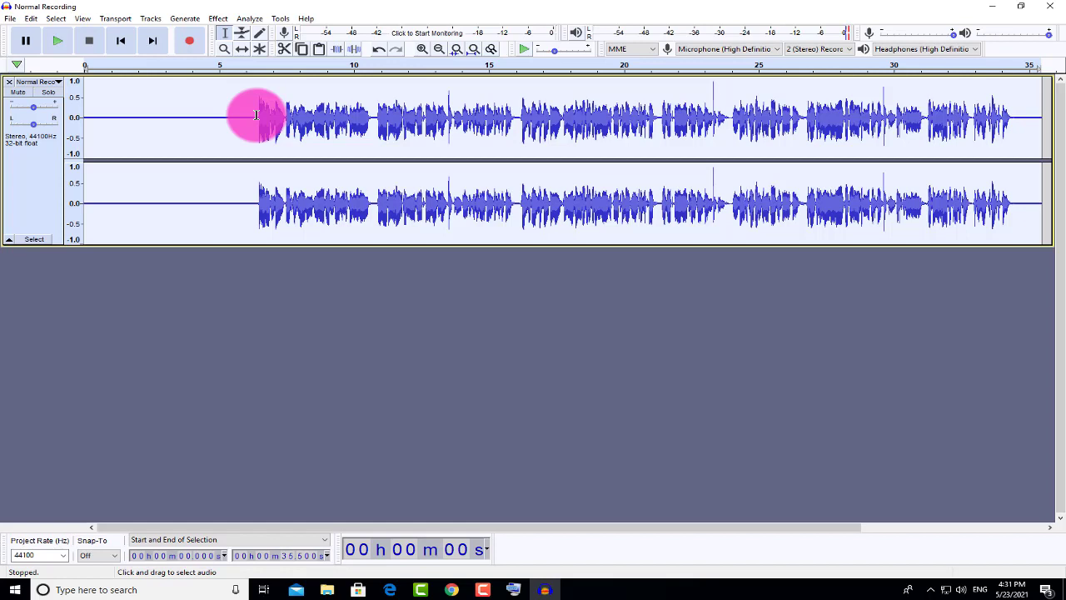
Play the compressed and normalized track from about 6.4 seconds, pause at about 10 seconds, and stop playback
click(256, 115)
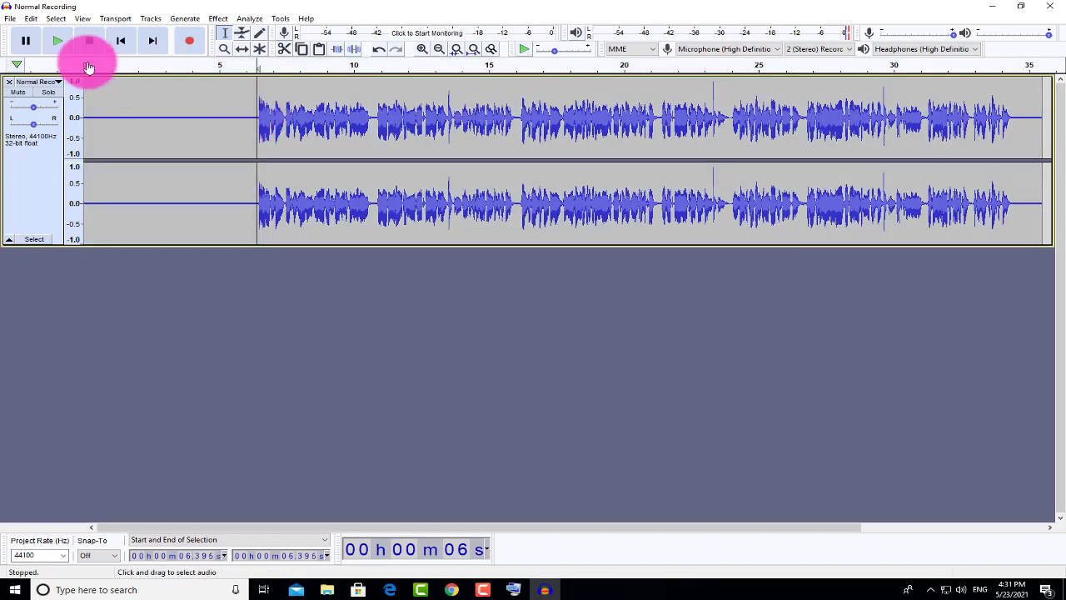
click(65, 43)
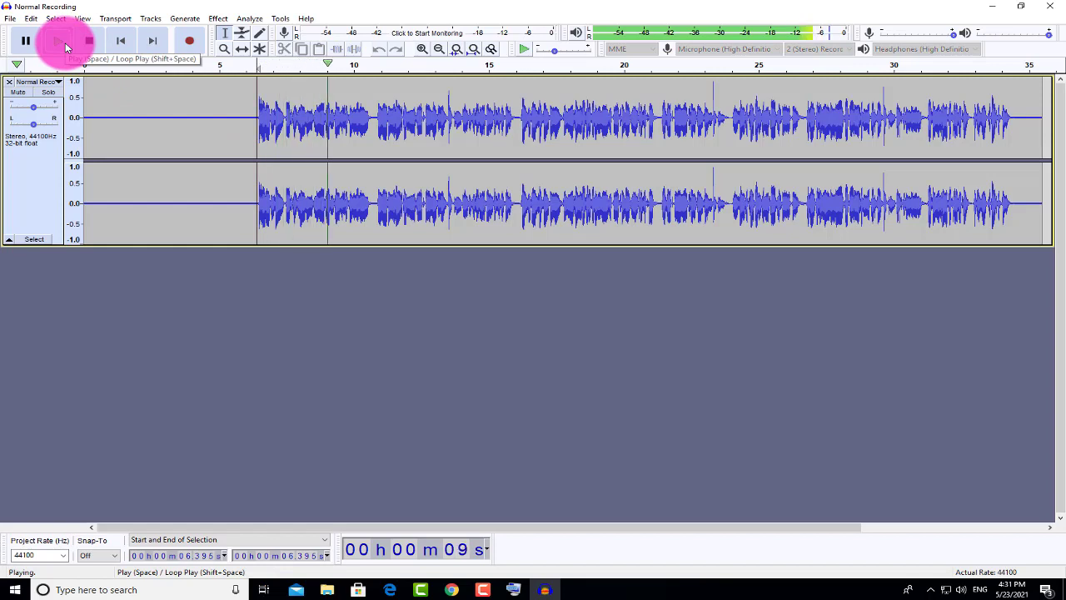
click(28, 44)
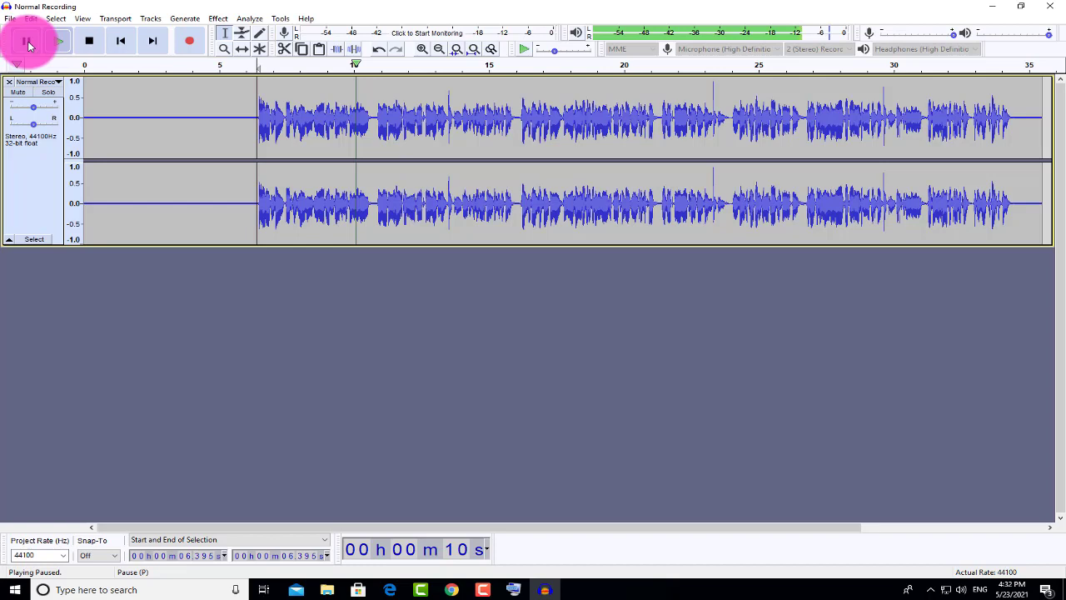
click(90, 43)
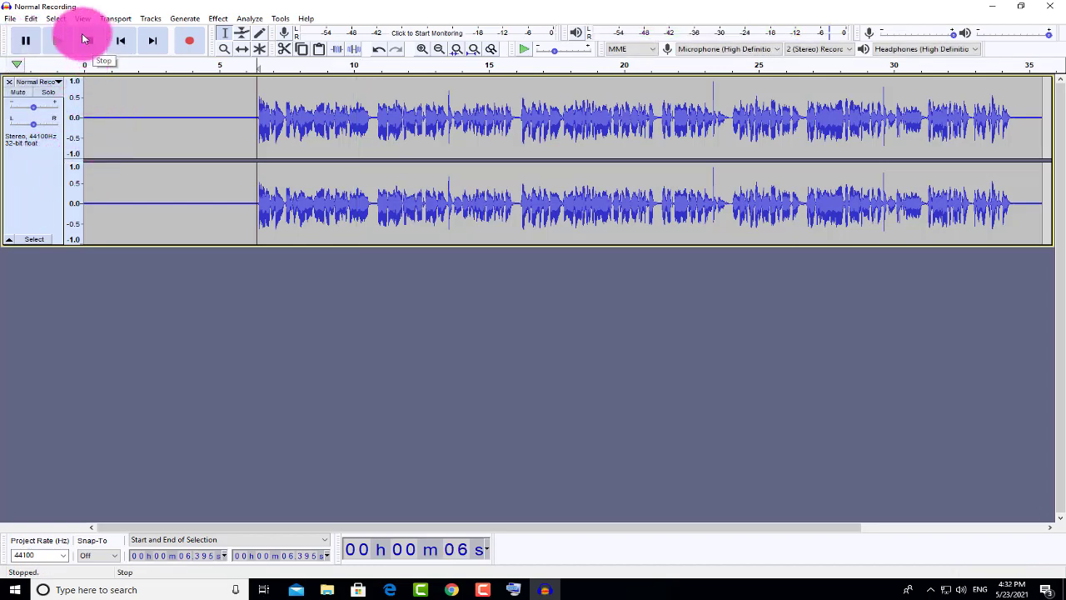
Export the audio as a 16-bit PCM WAV file named Normal Recording to DISK2_VOL3 (E:), leaving the metadata tags blank
click(11, 20)
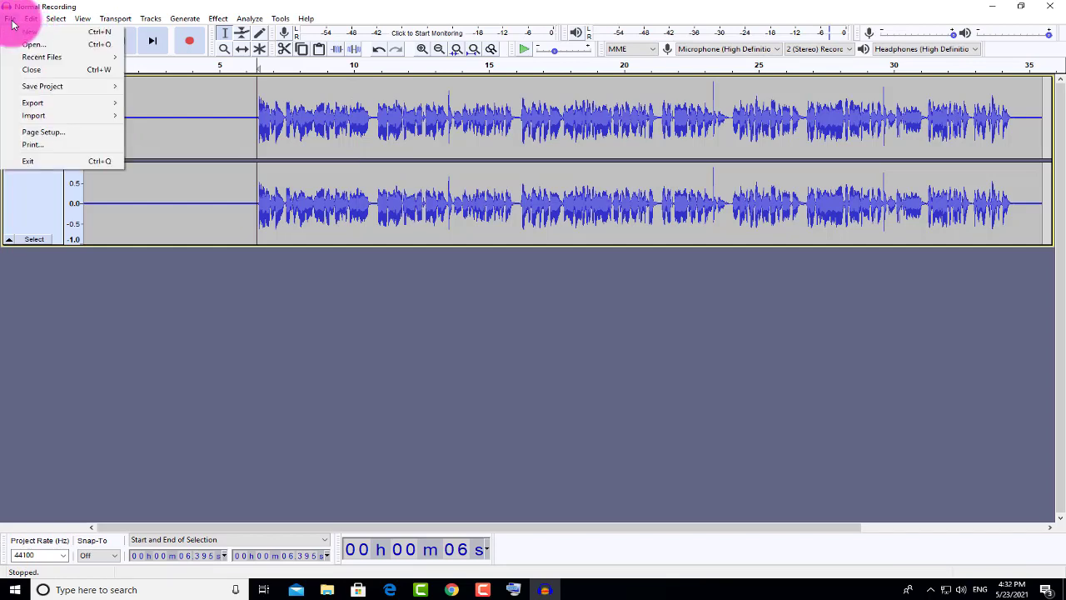
click(34, 103)
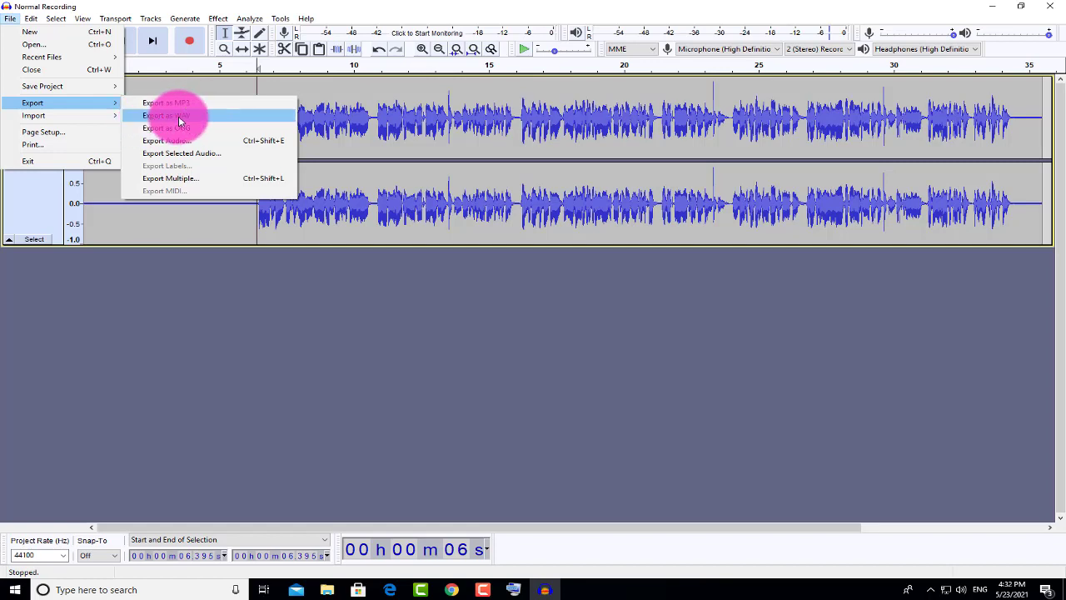
click(181, 122)
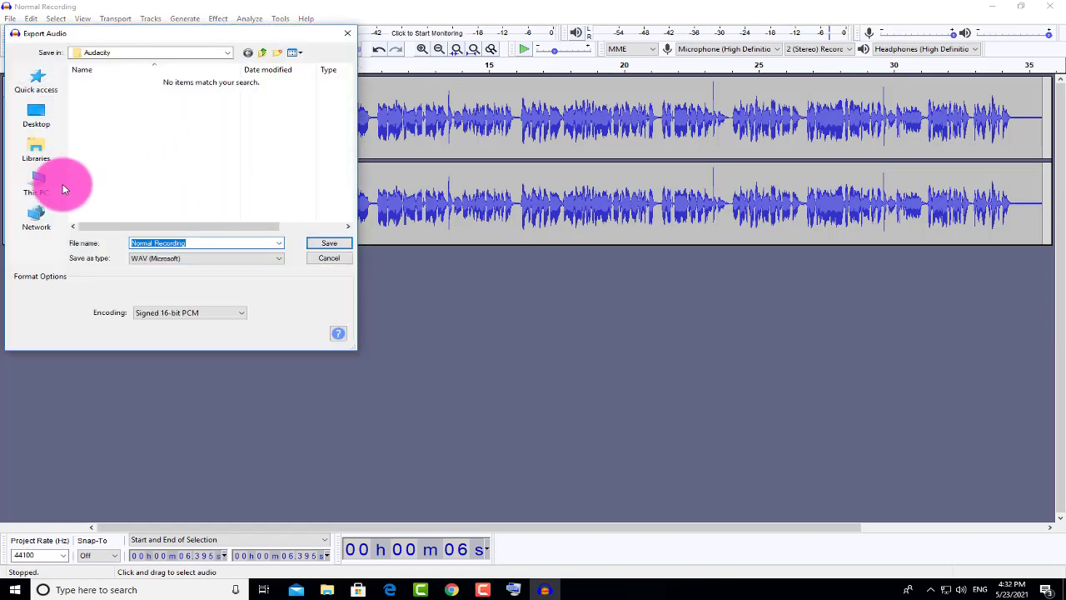
click(65, 189)
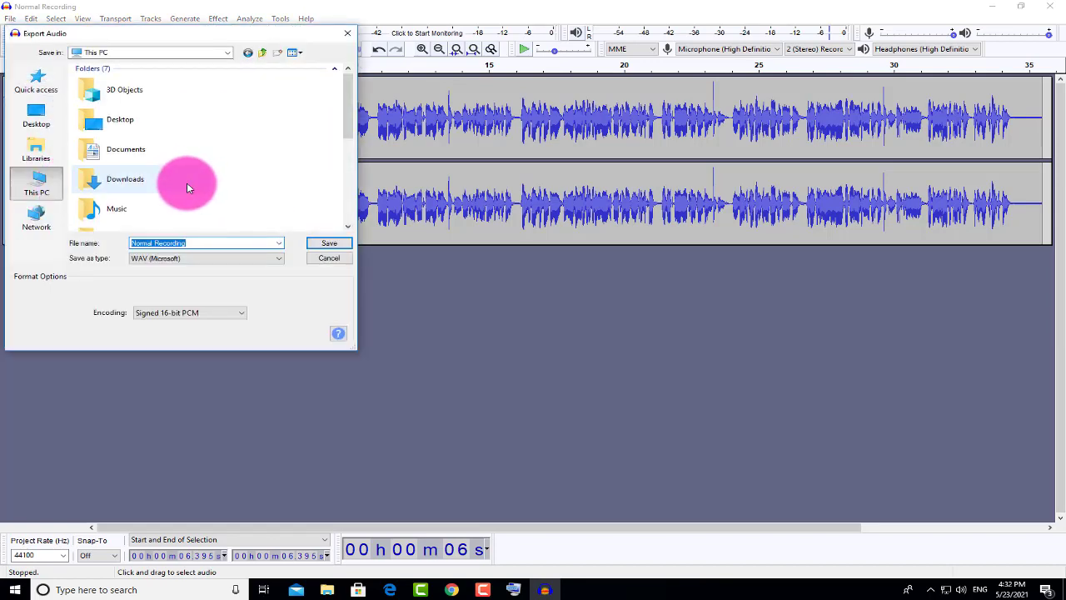
drag(347, 132, 350, 194)
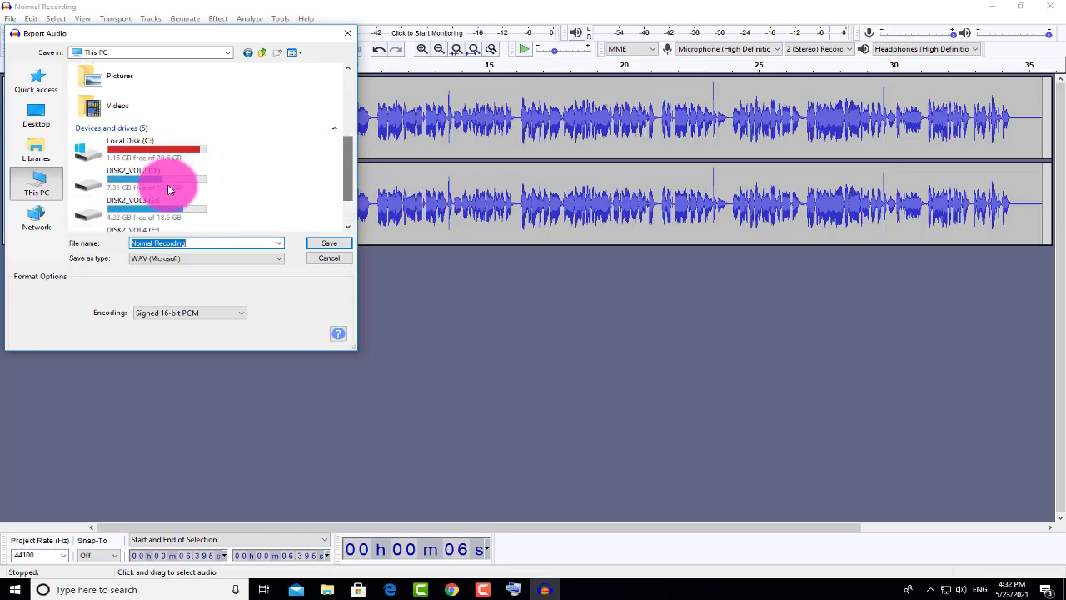
click(157, 208)
double_click(157, 209)
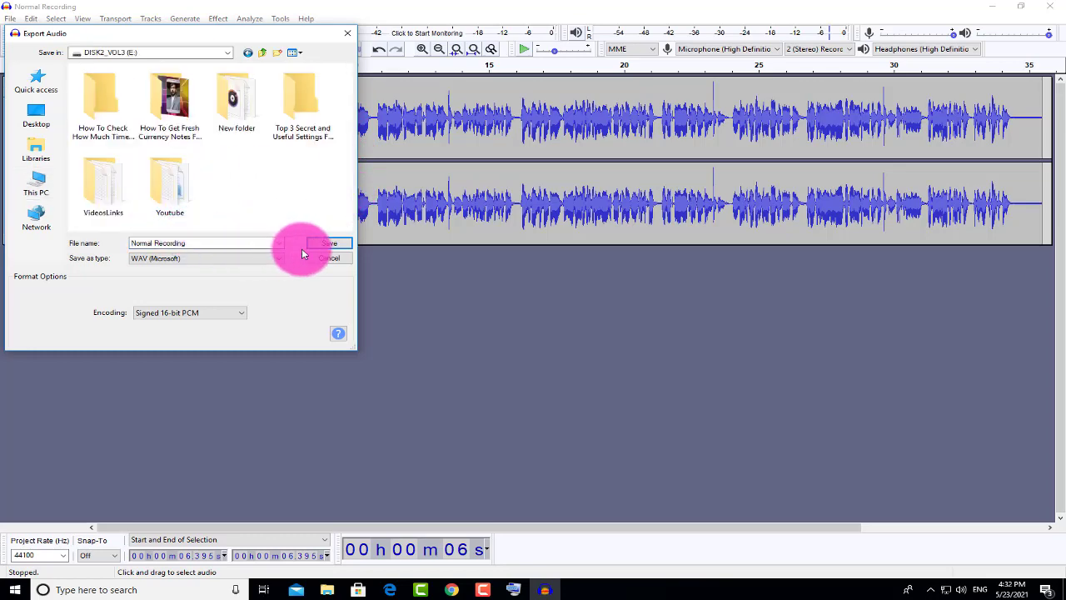
click(327, 243)
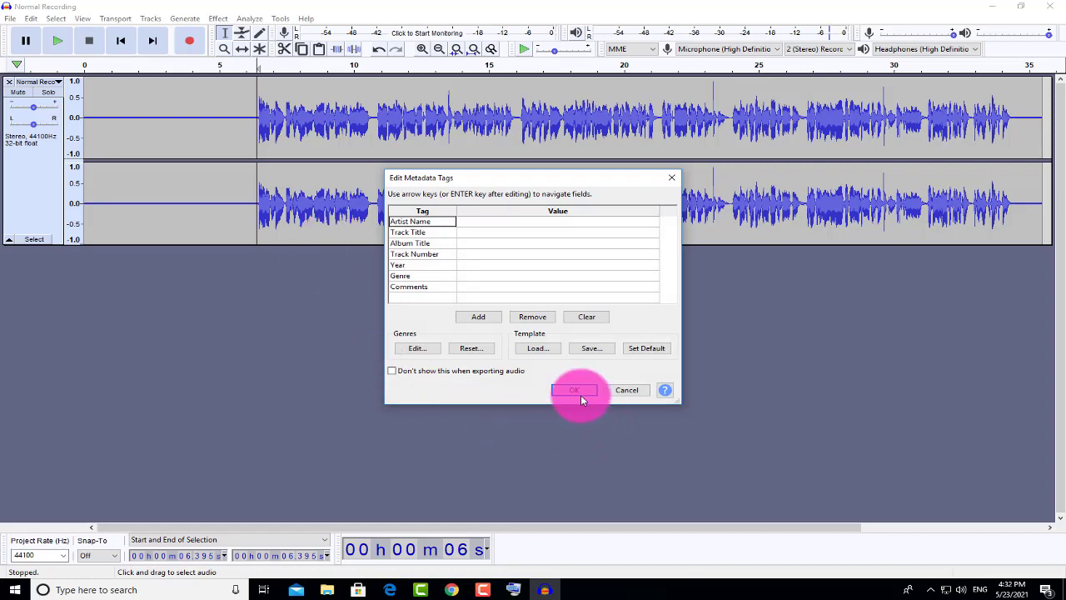
click(577, 391)
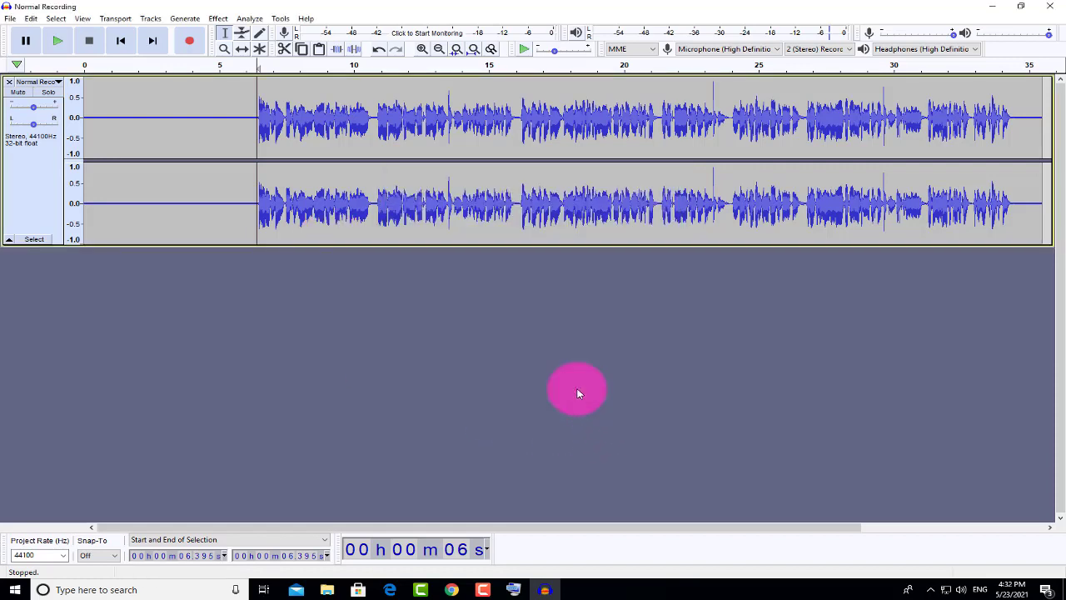
Switch to Camtasia and delete the original Rec 05-23-21 audio clip from Track 4, using the on-screen keyboard
click(421, 591)
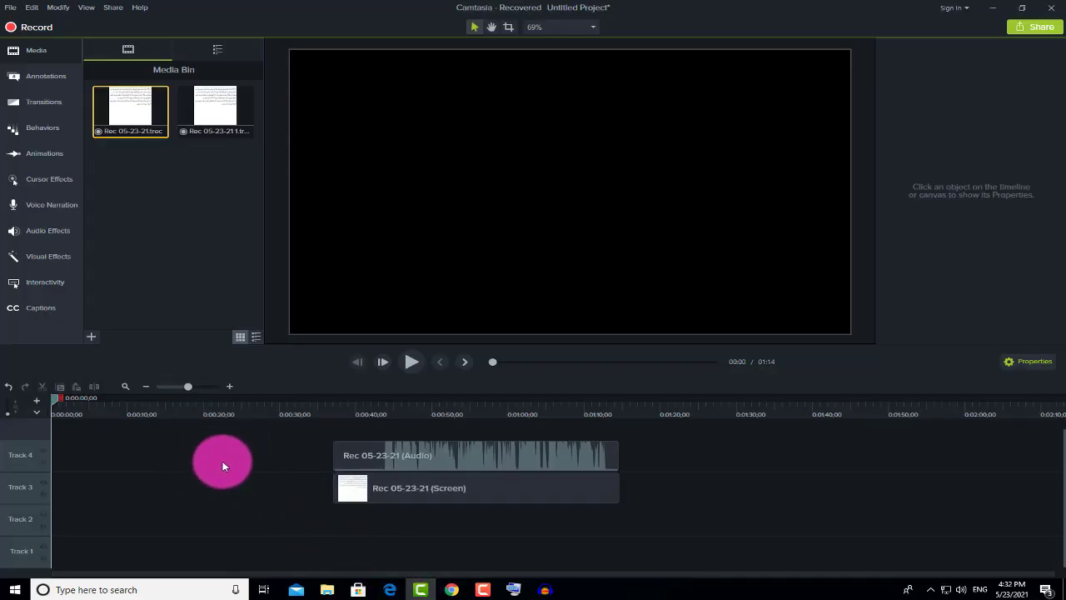
click(557, 464)
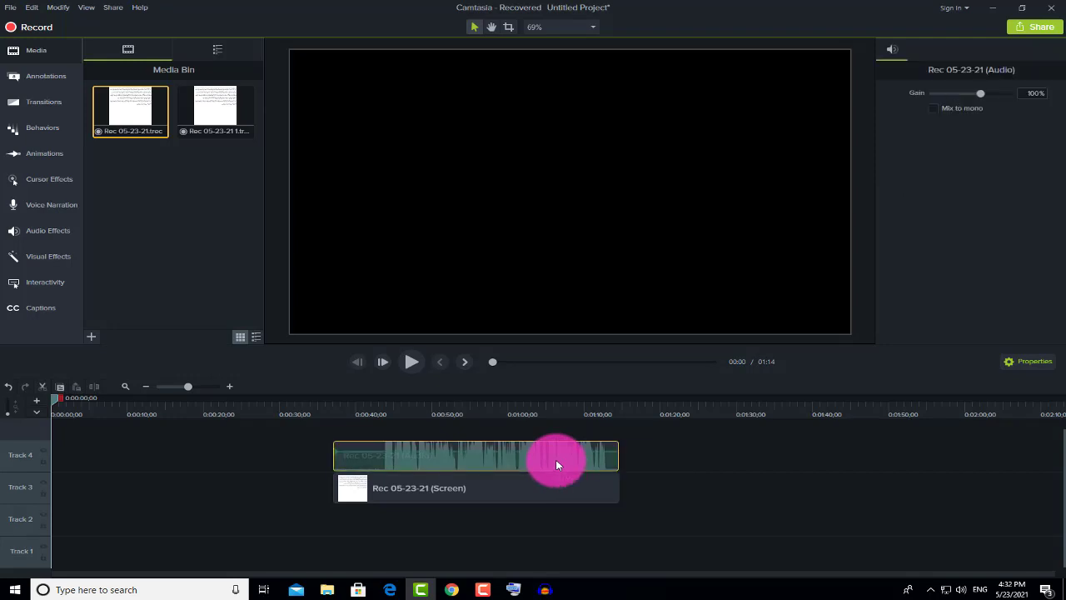
click(513, 589)
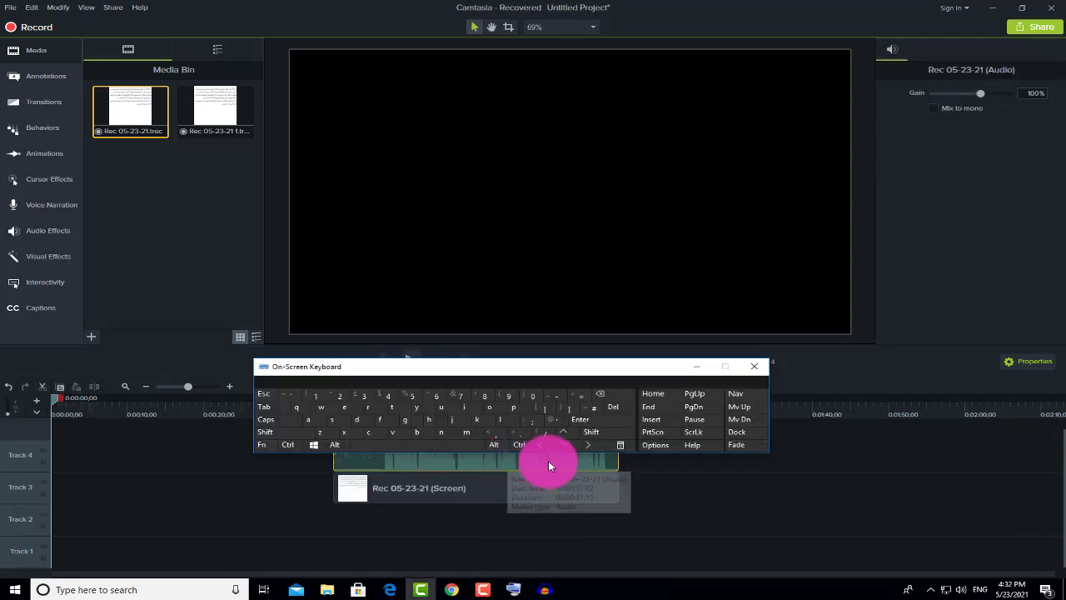
click(616, 408)
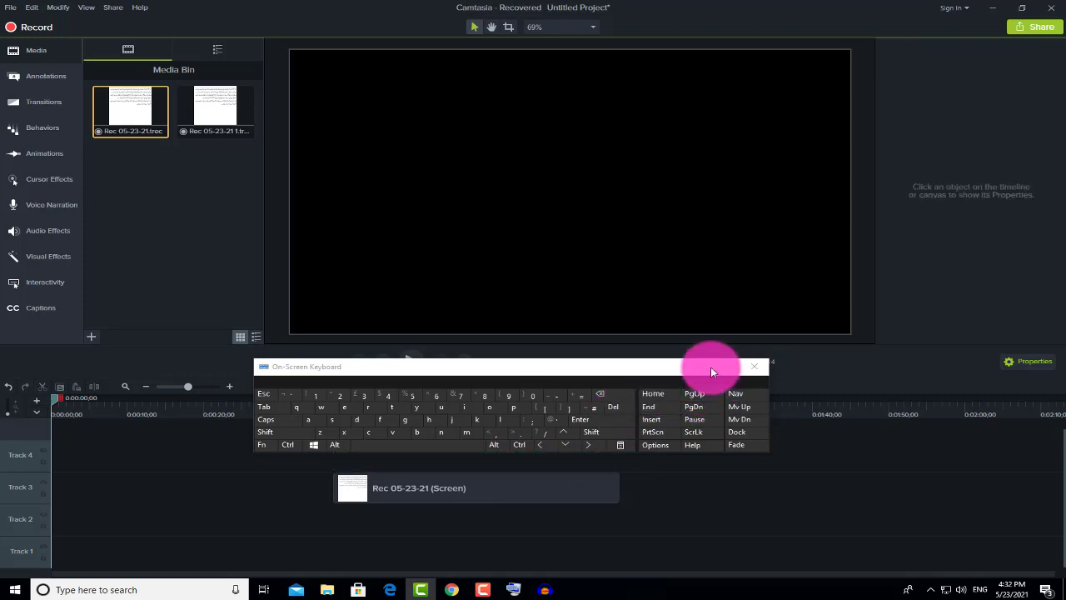
click(755, 366)
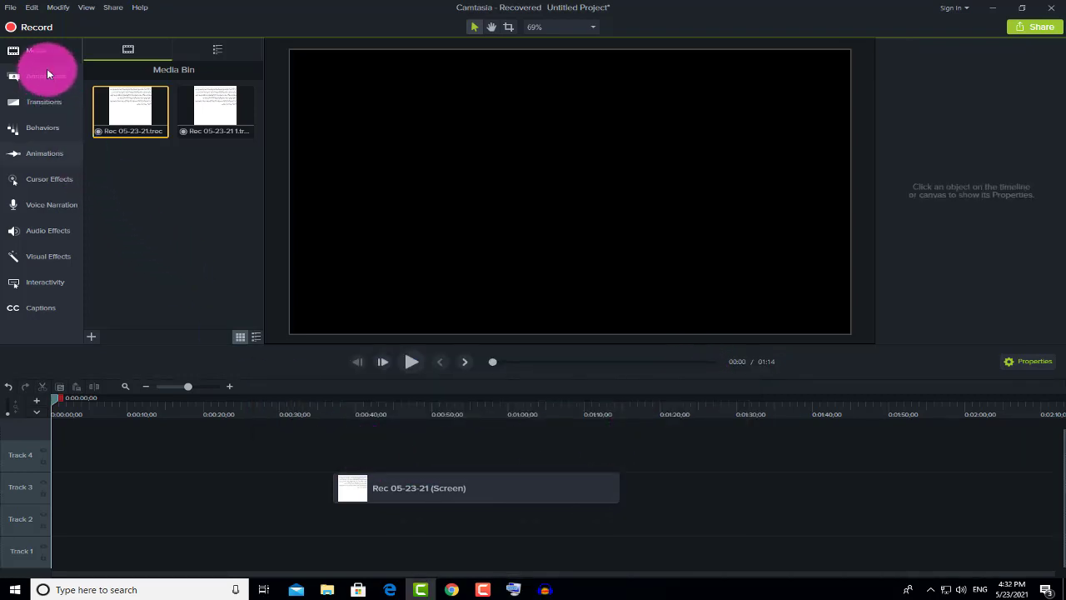
Import Normal Recording from DISK2_VOL3 (E:) and place it on Track 4, aligned with the start of the screen clip
click(95, 334)
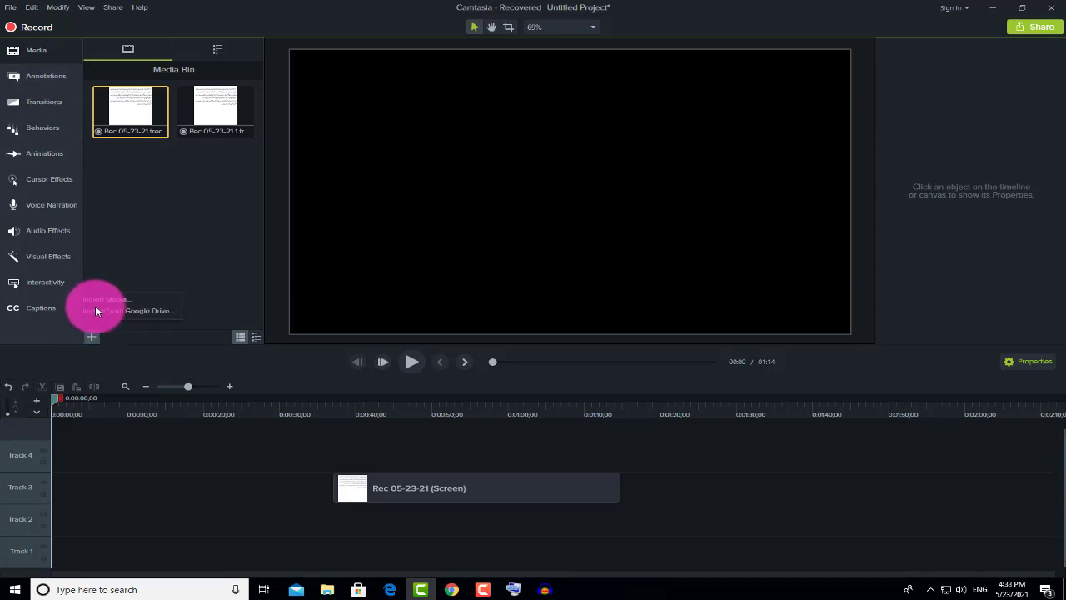
click(99, 301)
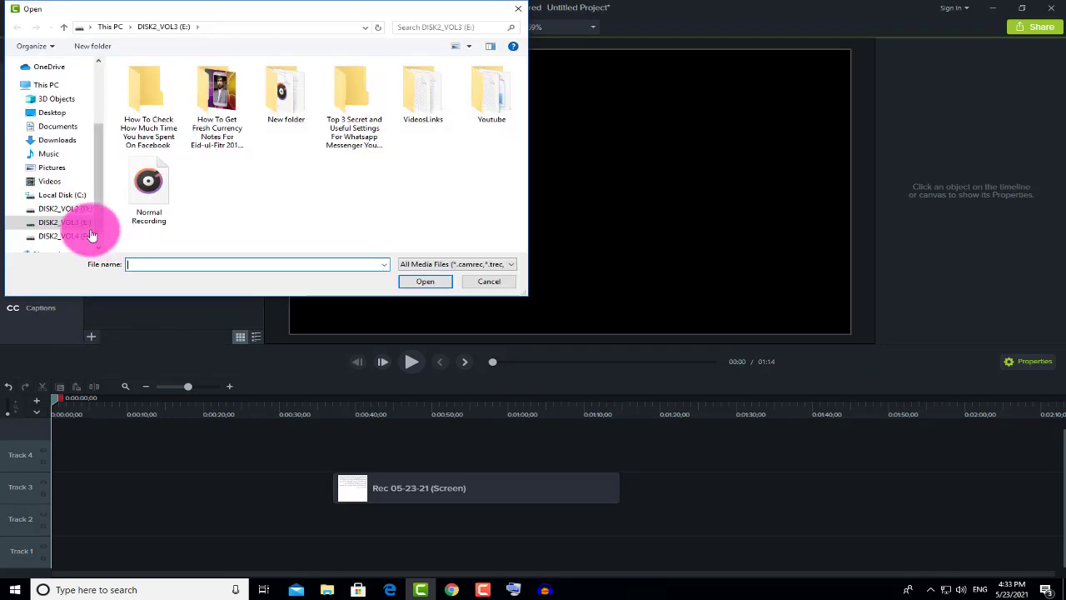
double_click(155, 185)
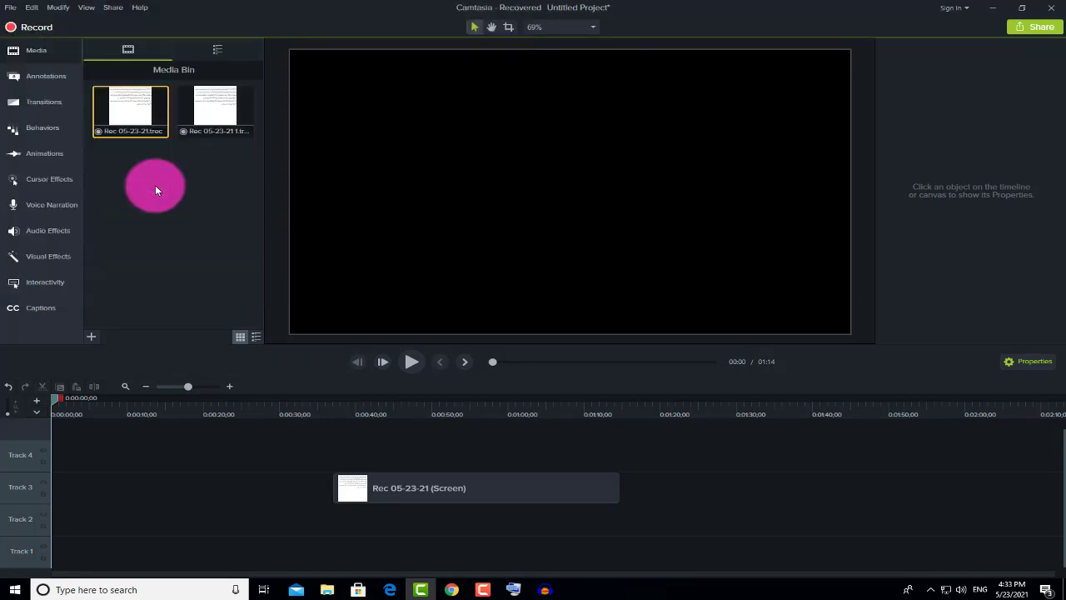
drag(132, 172, 361, 439)
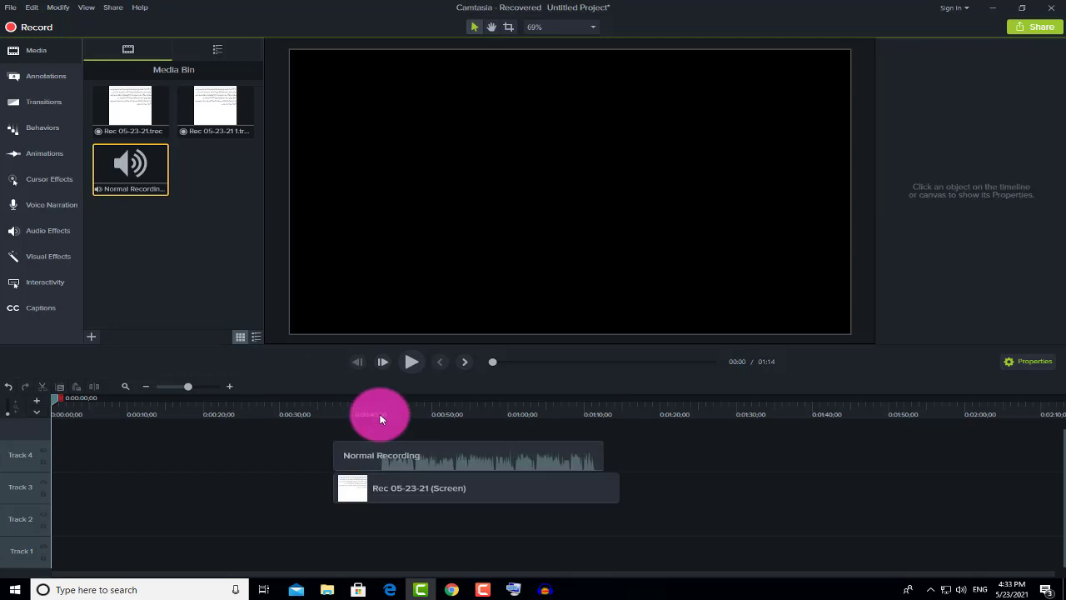